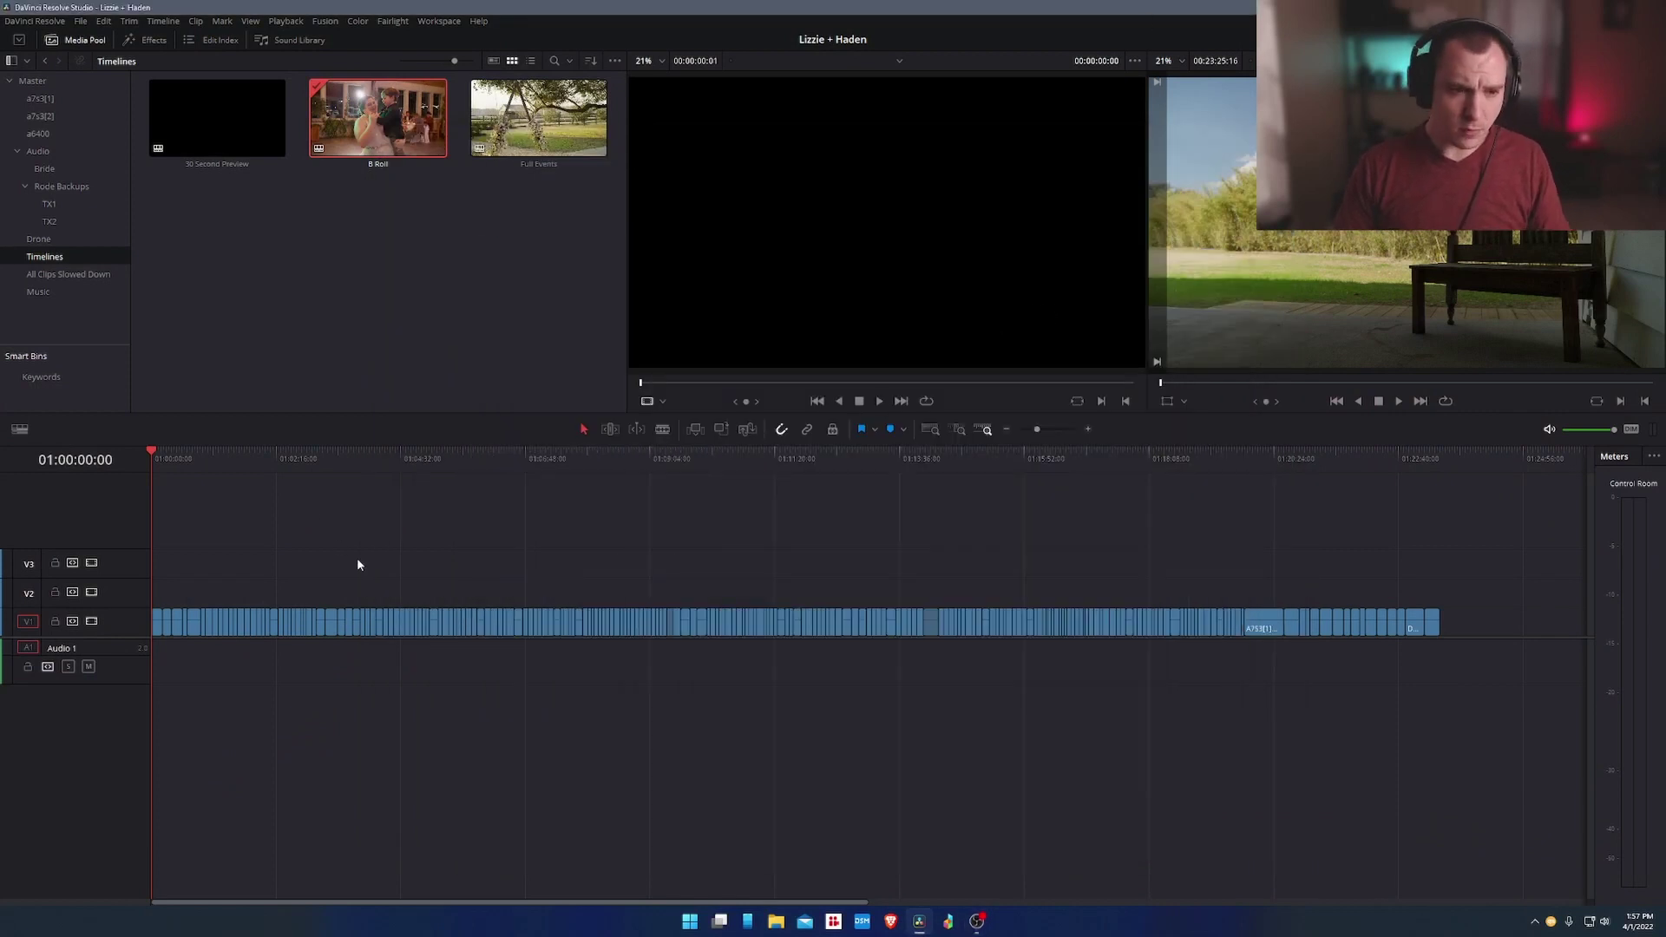
- Move the last DJI_0063 drone clip away from the other clips on V1
scroll(347, 582, "up", 2)
scroll(311, 590, "up", 2)
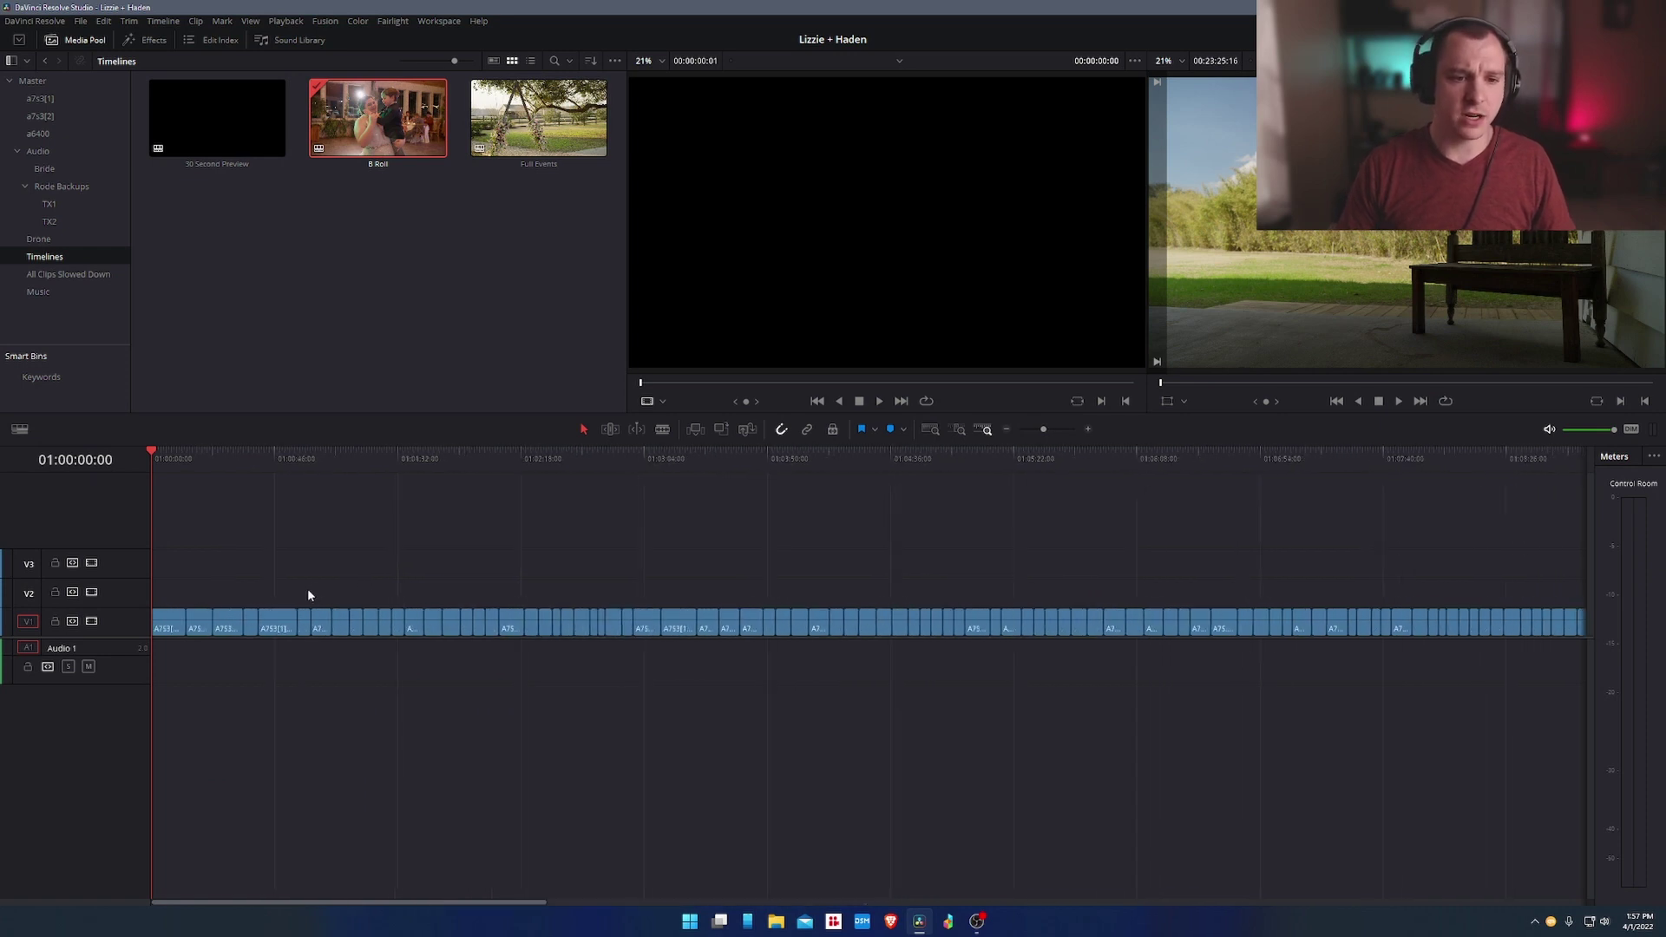
scroll(299, 585, "down", 5)
left_click(542, 466)
scroll(747, 607, "up", 5)
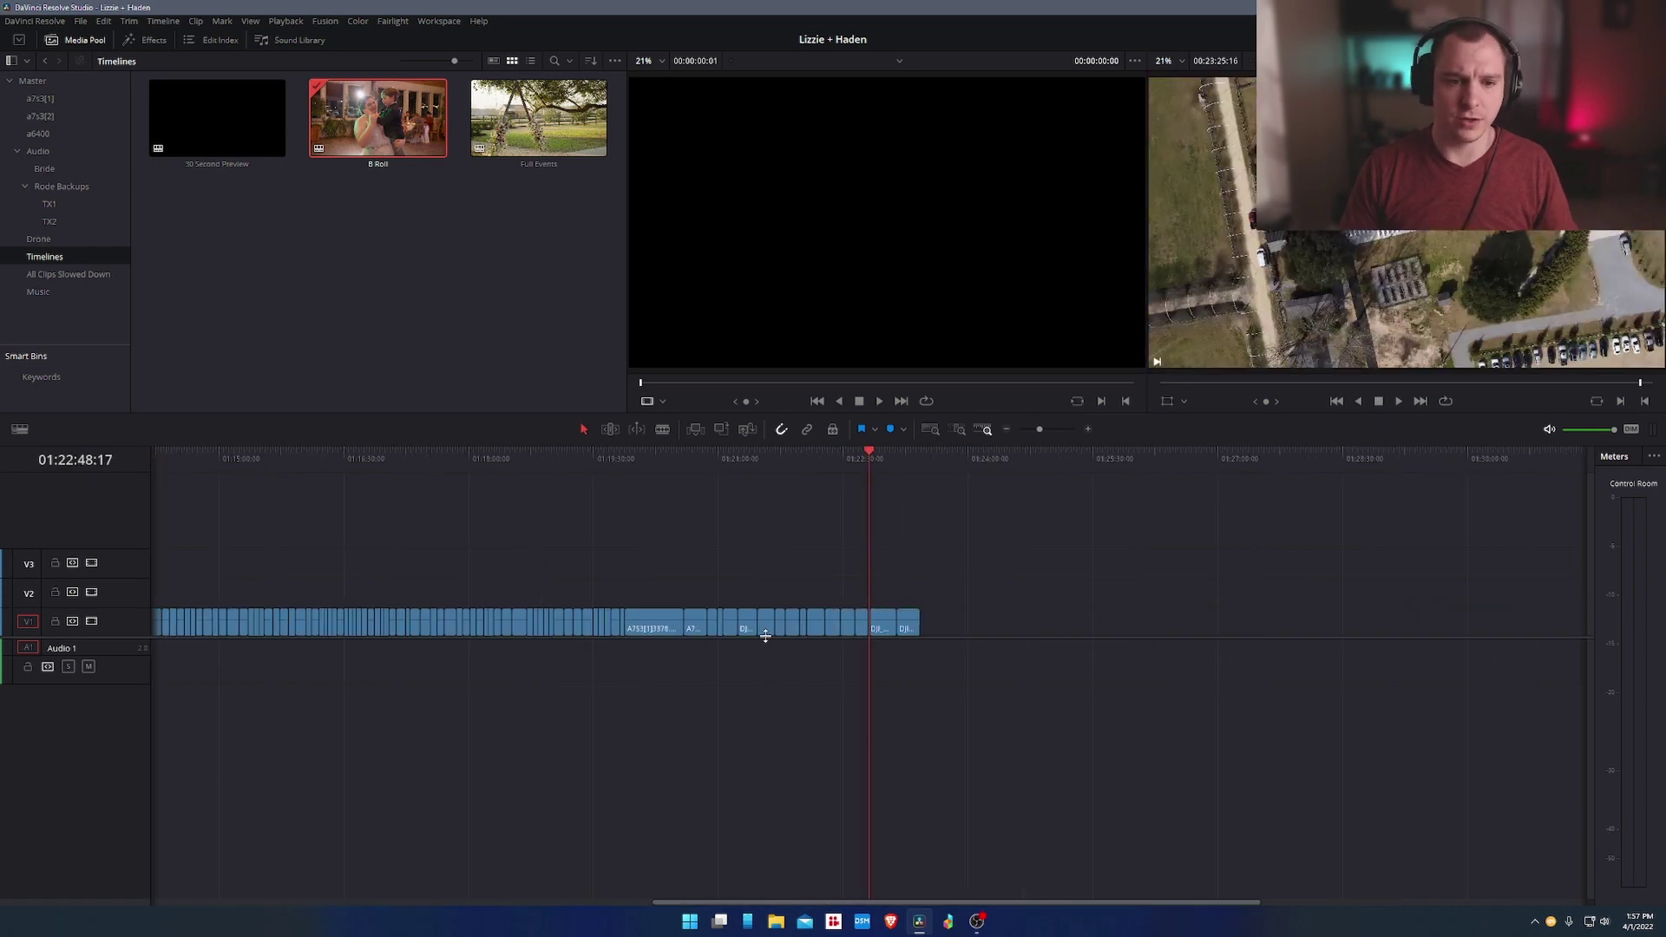
left_click_drag(933, 623, 1425, 639)
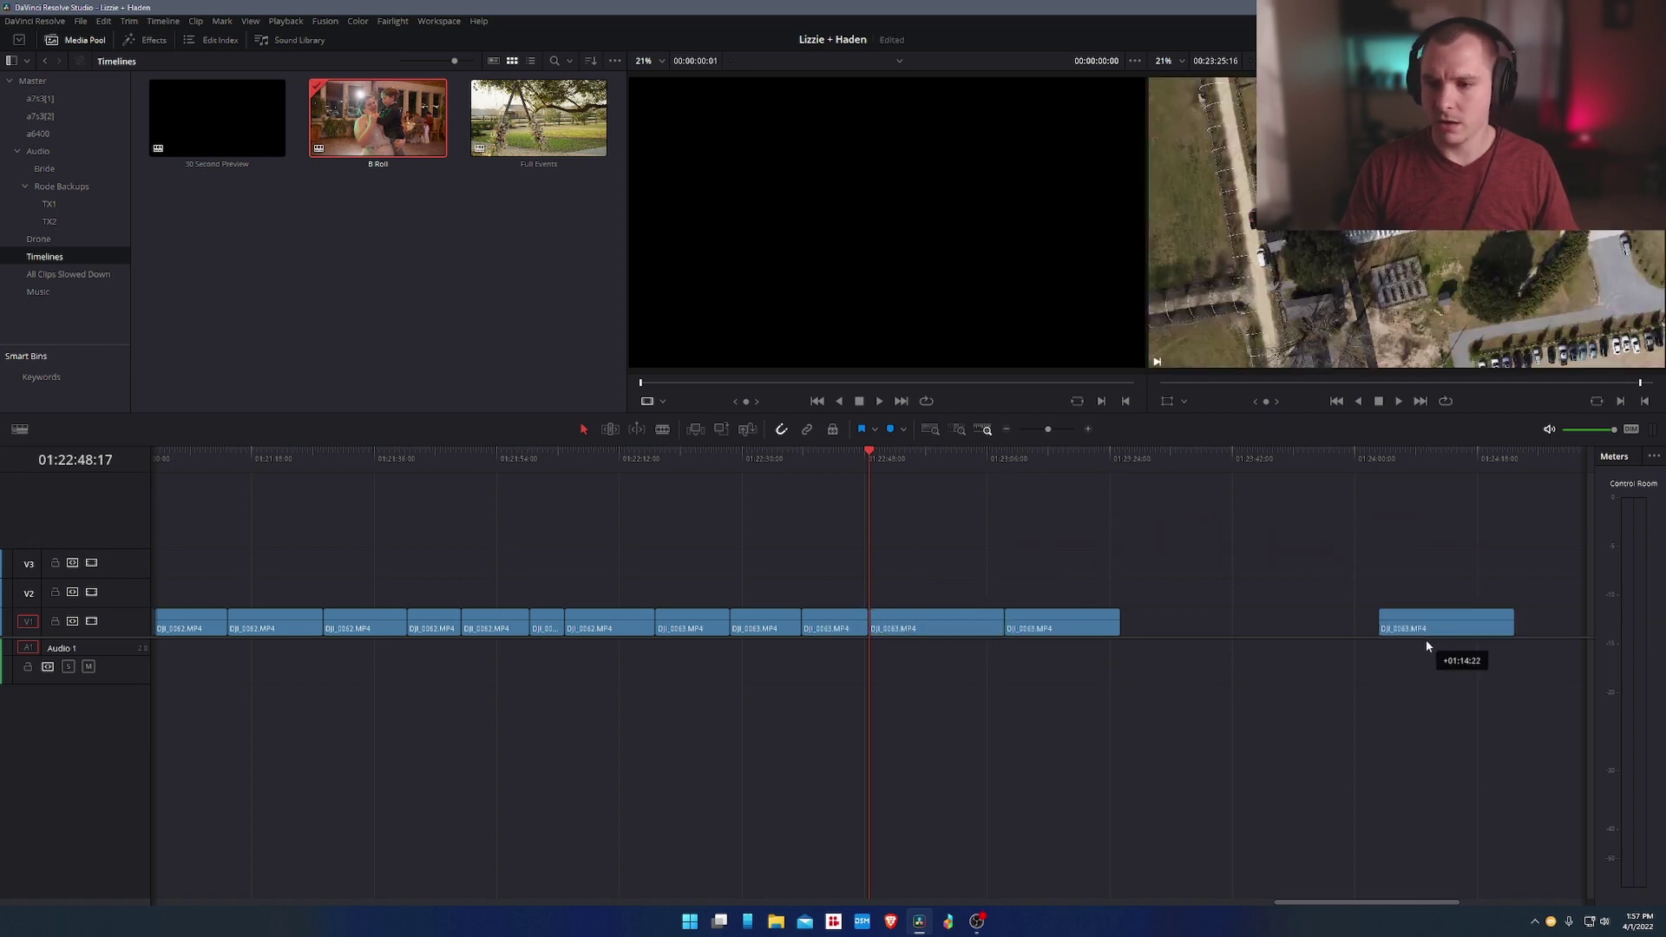
- Lengthen both ends of the DJI_0063 clip, shift it right on V1, and save
scroll(997, 669, "right", 10)
left_click_drag(491, 625, 1571, 660)
left_click_drag(1209, 664, 1045, 663)
left_click_drag(366, 635, 185, 612)
left_click_drag(416, 636, 686, 623)
left_click(823, 533)
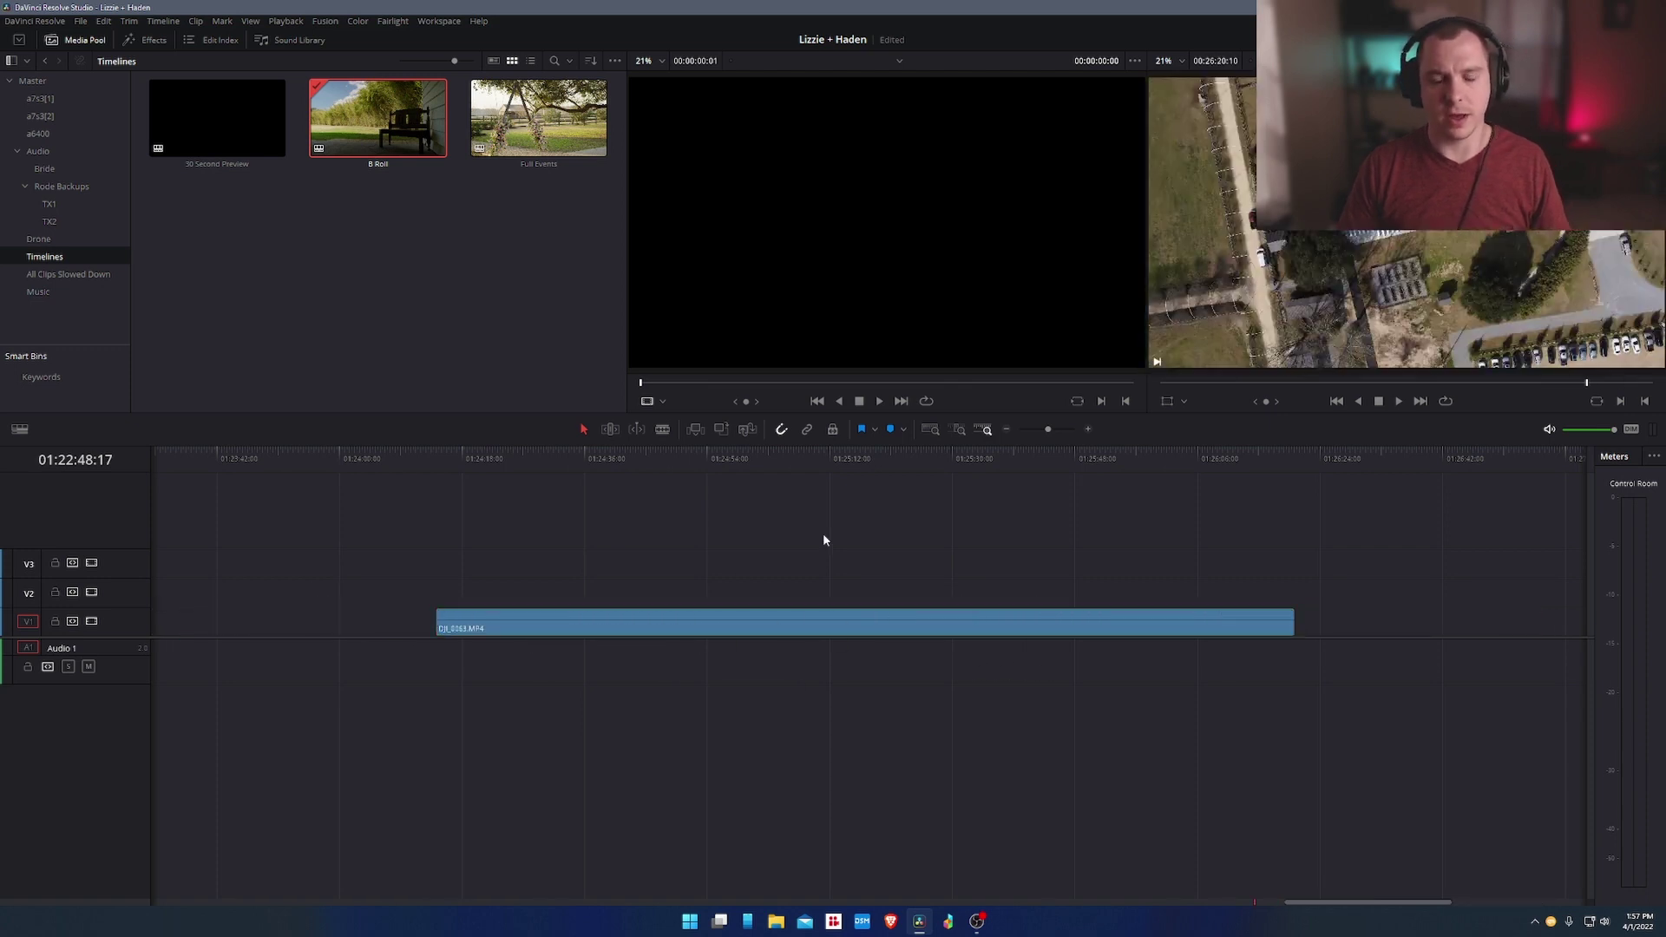
key("ctrl+s")
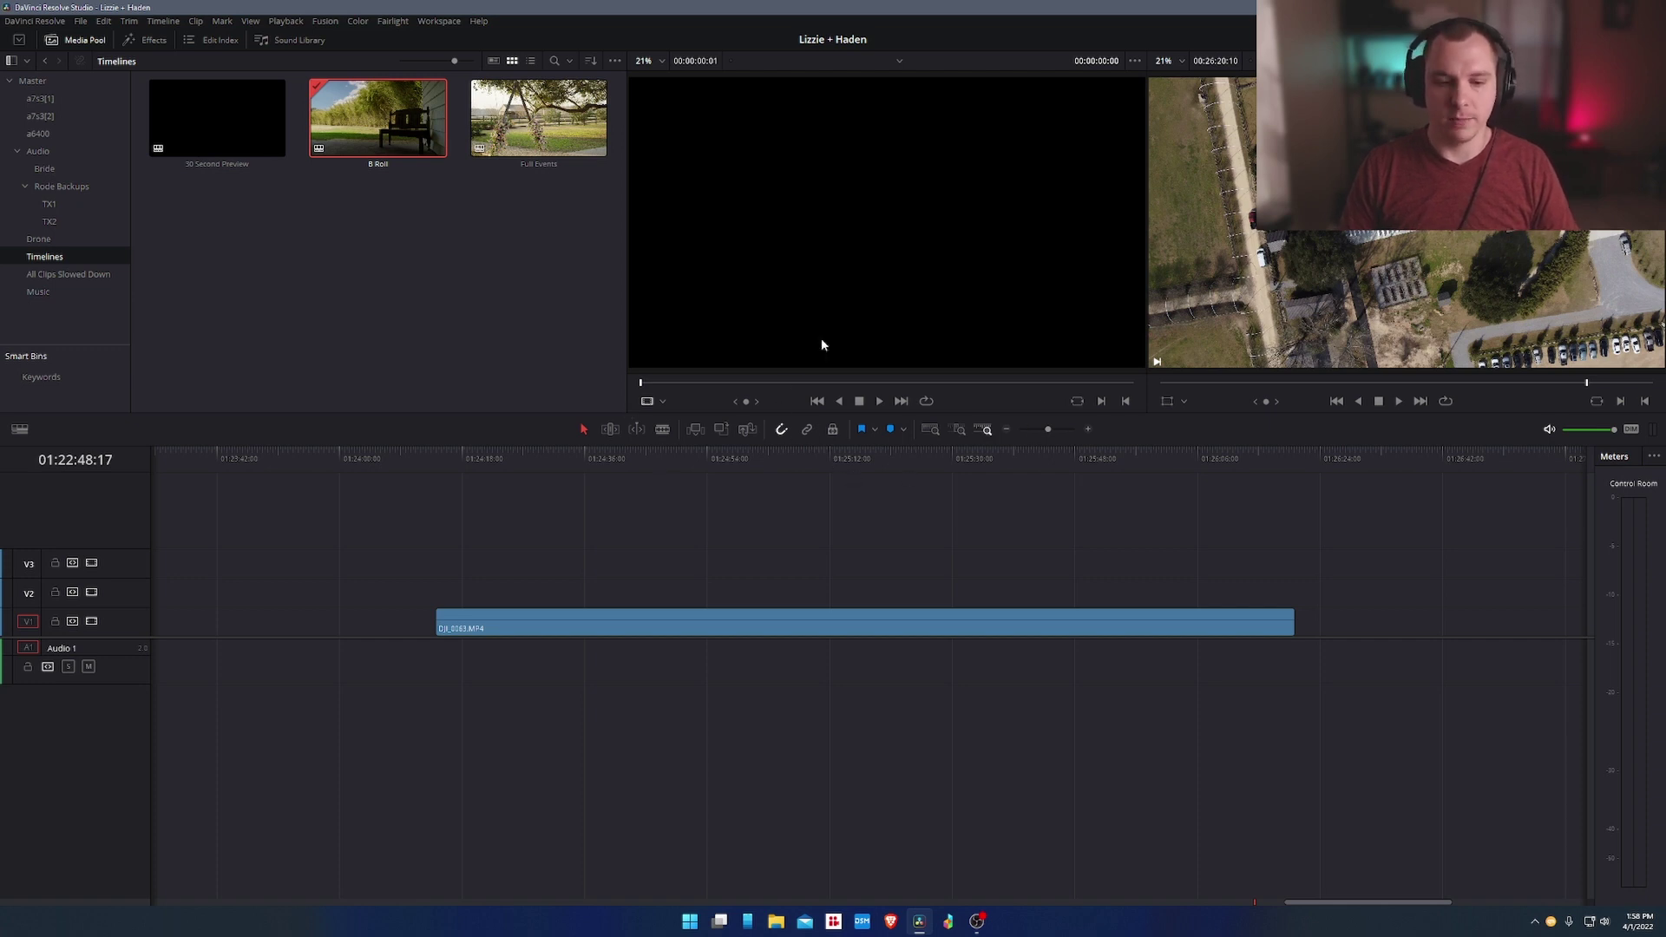
- Bring the OBS Studio recording window to the front from the taskbar
left_click(976, 920)
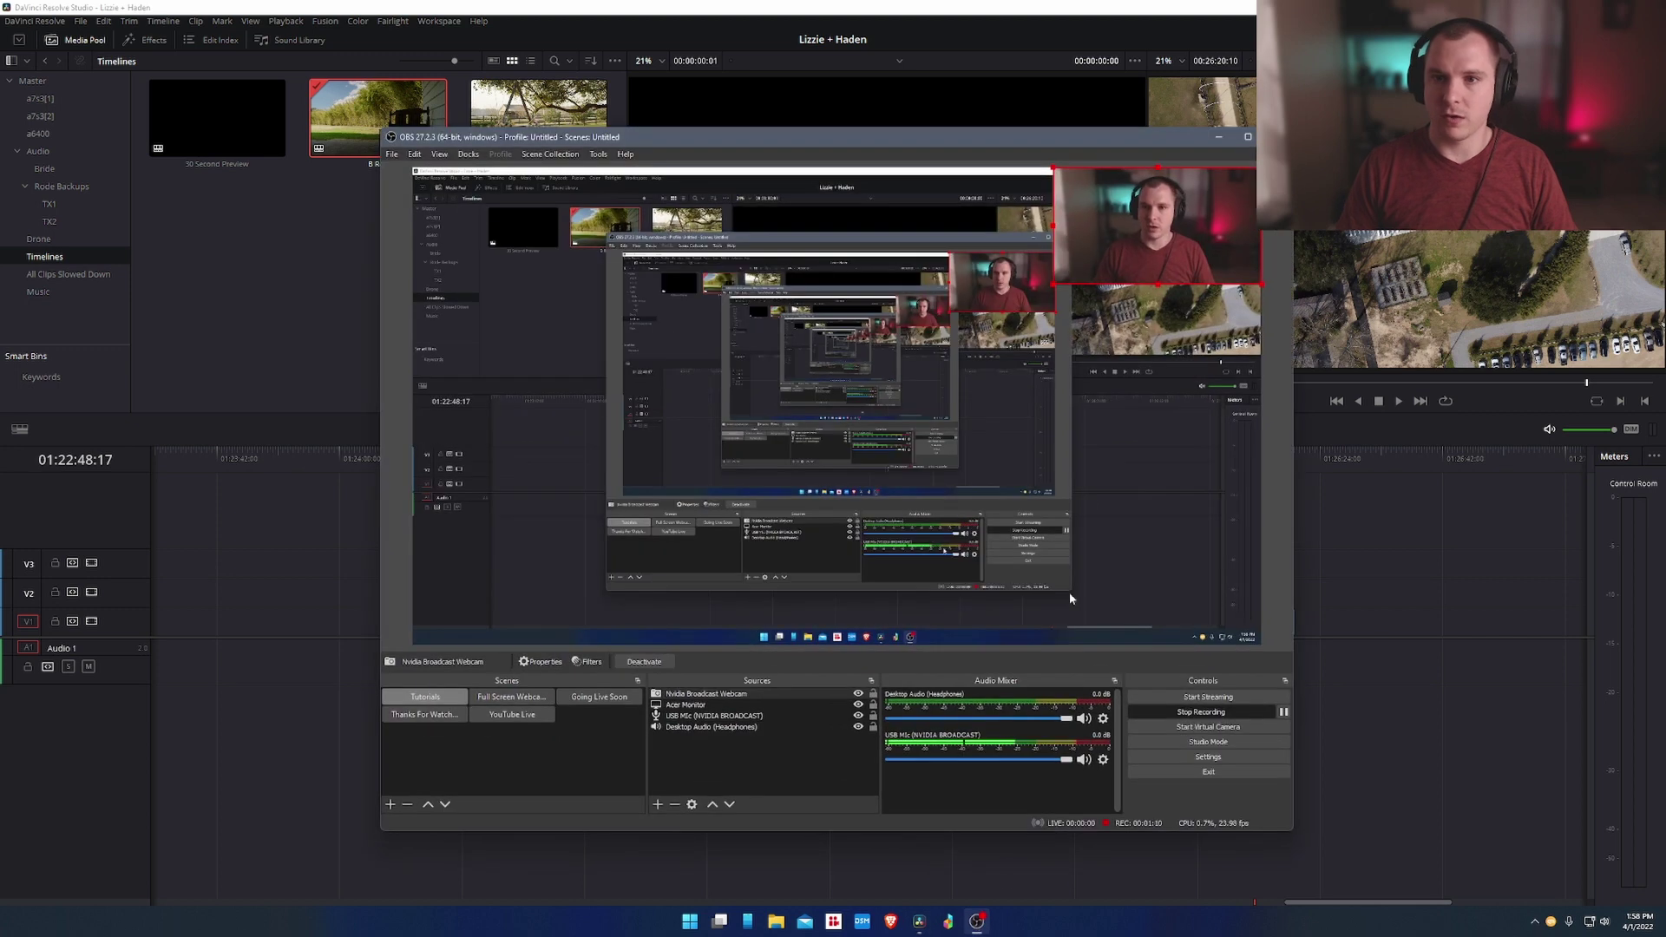
- Move the OBS webcam overlay bottom-right, hide OBS, and scrub to the first cut frame
left_click_drag(1180, 240, 1180, 600)
left_click(1218, 137)
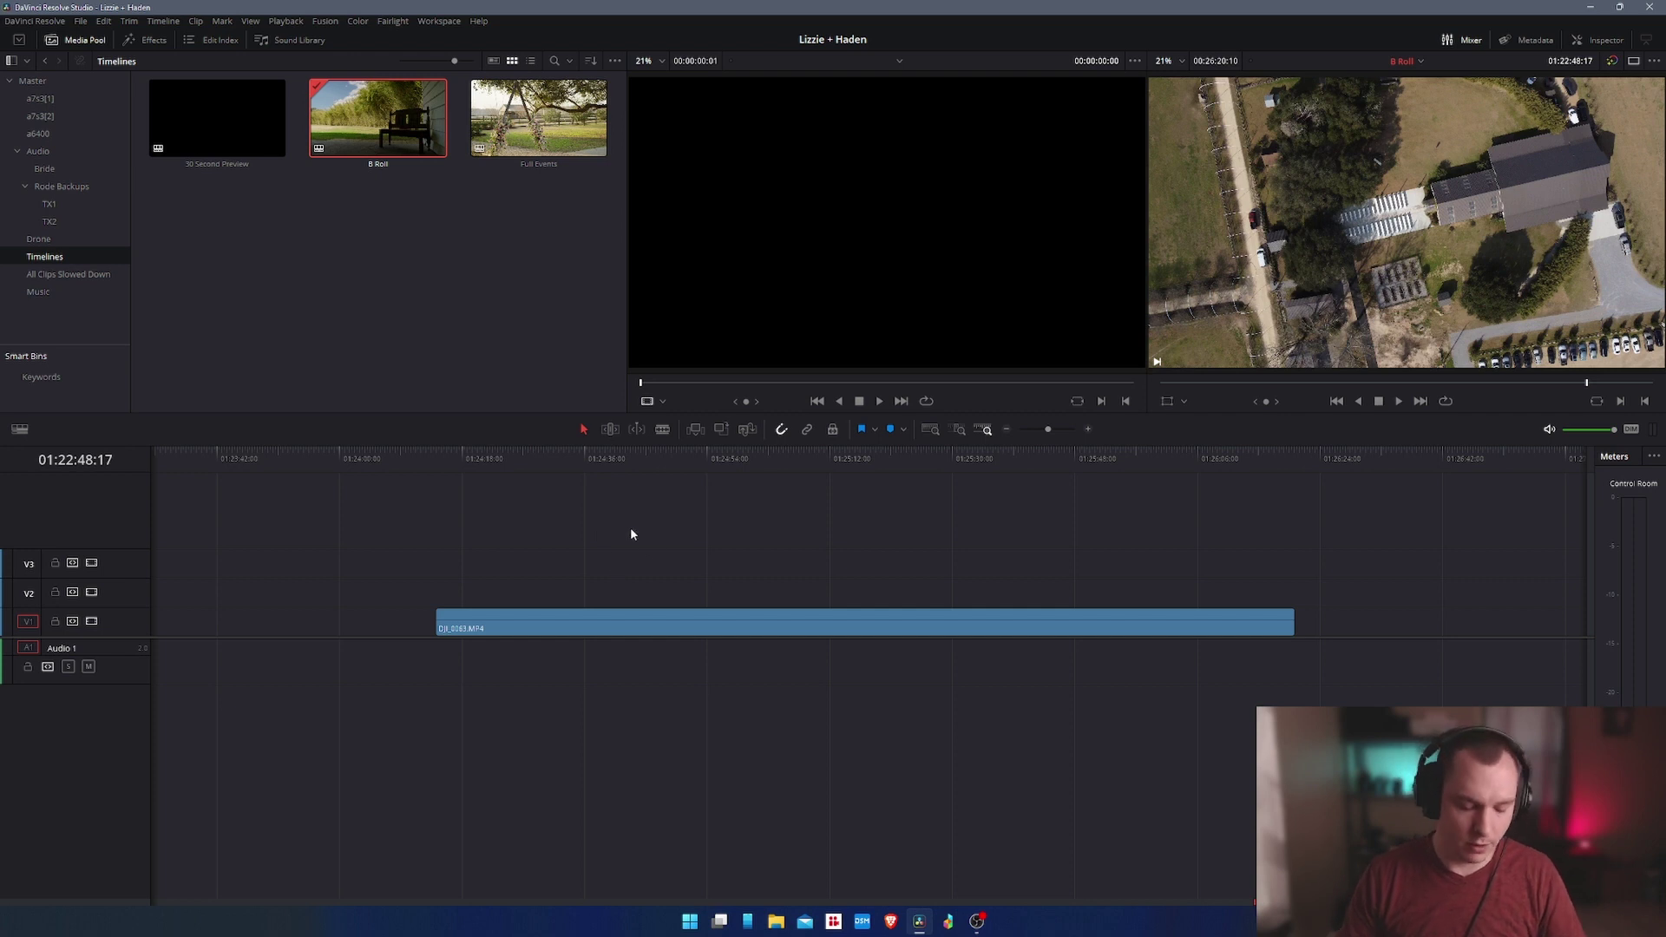
left_click_drag(514, 460, 644, 535)
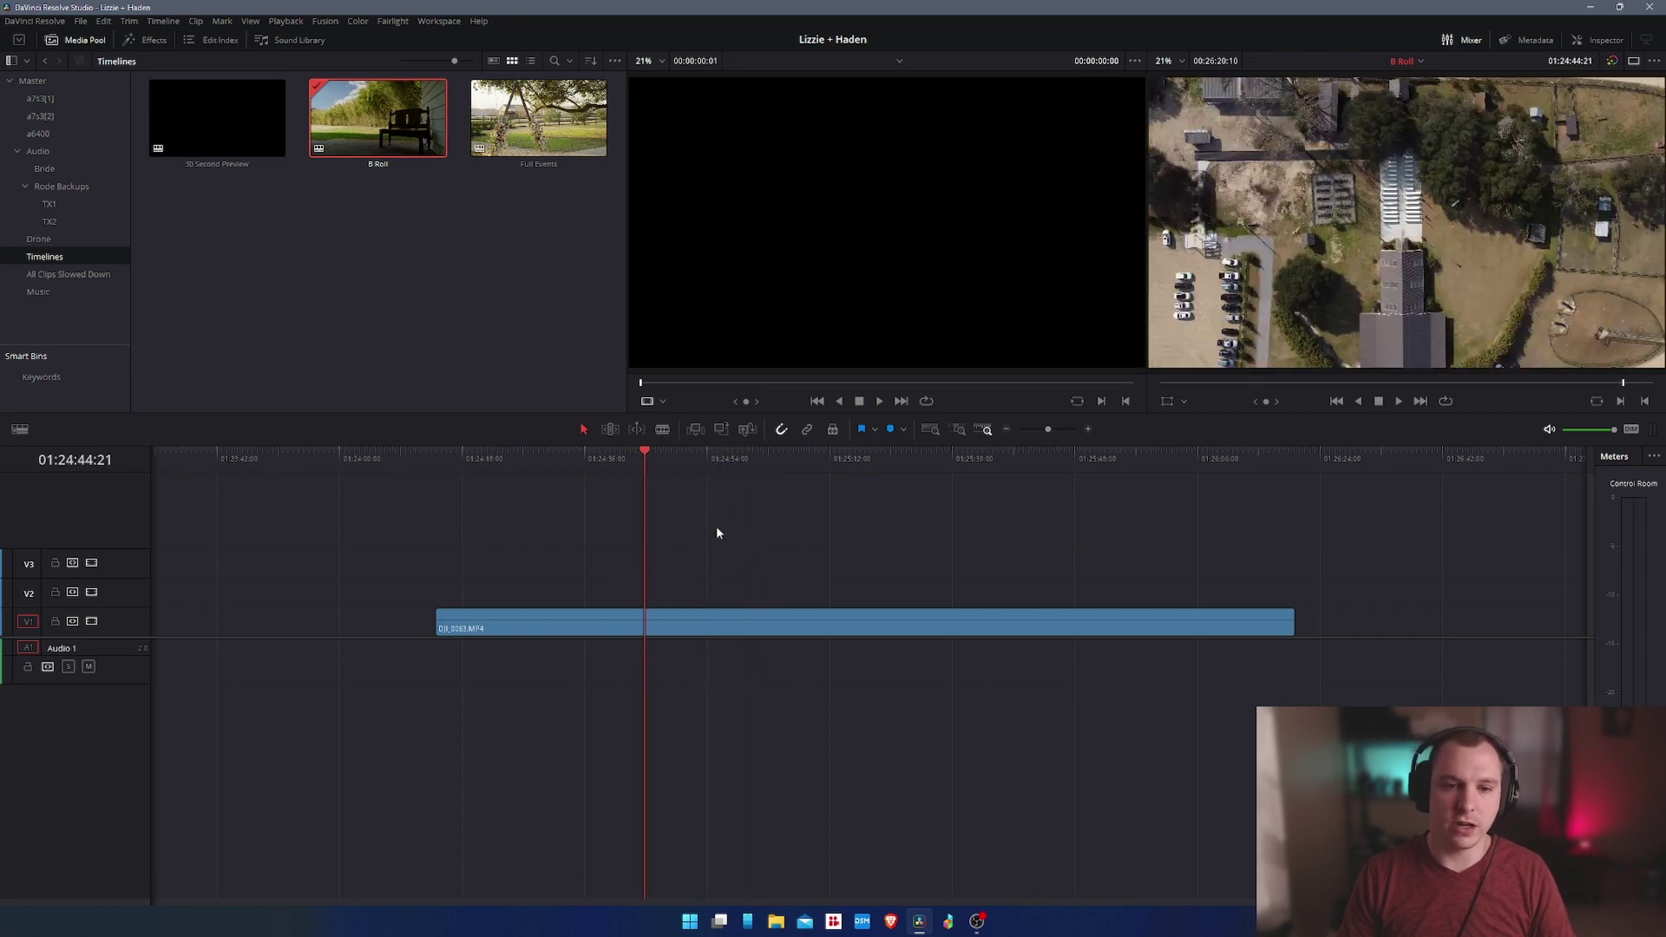
mouse_move(646, 462)
left_mouse_down()
mouse_move(604, 461)
mouse_move(627, 462)
left_mouse_up()
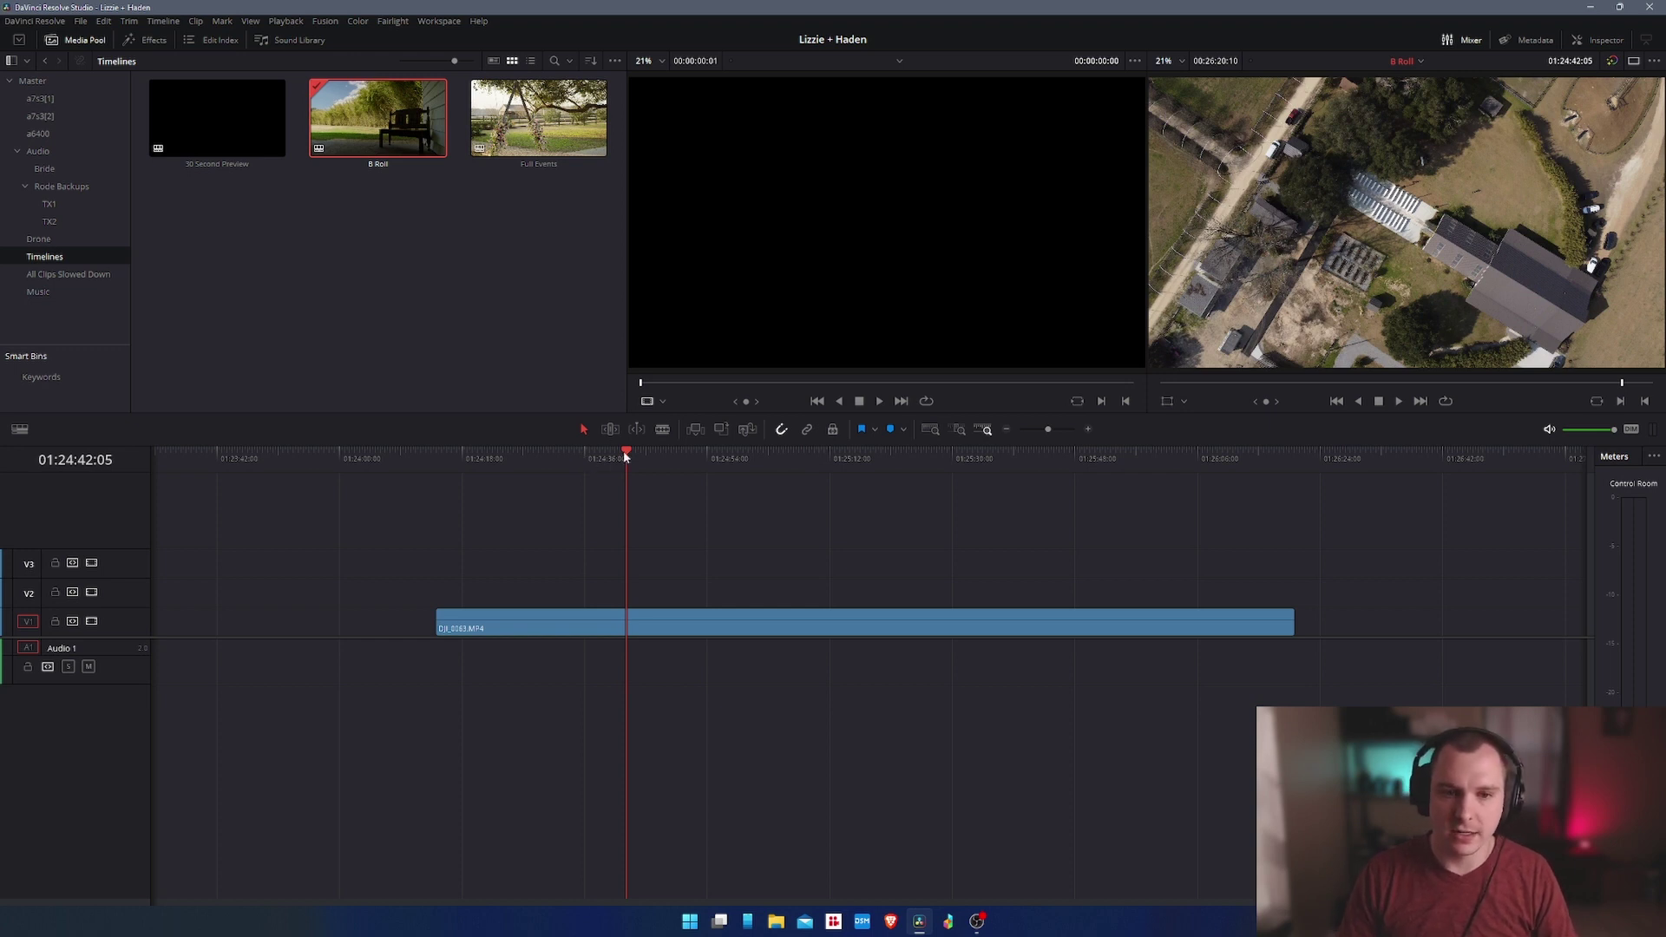
mouse_move(625, 458)
left_mouse_down()
mouse_move(607, 457)
mouse_move(626, 462)
left_mouse_up()
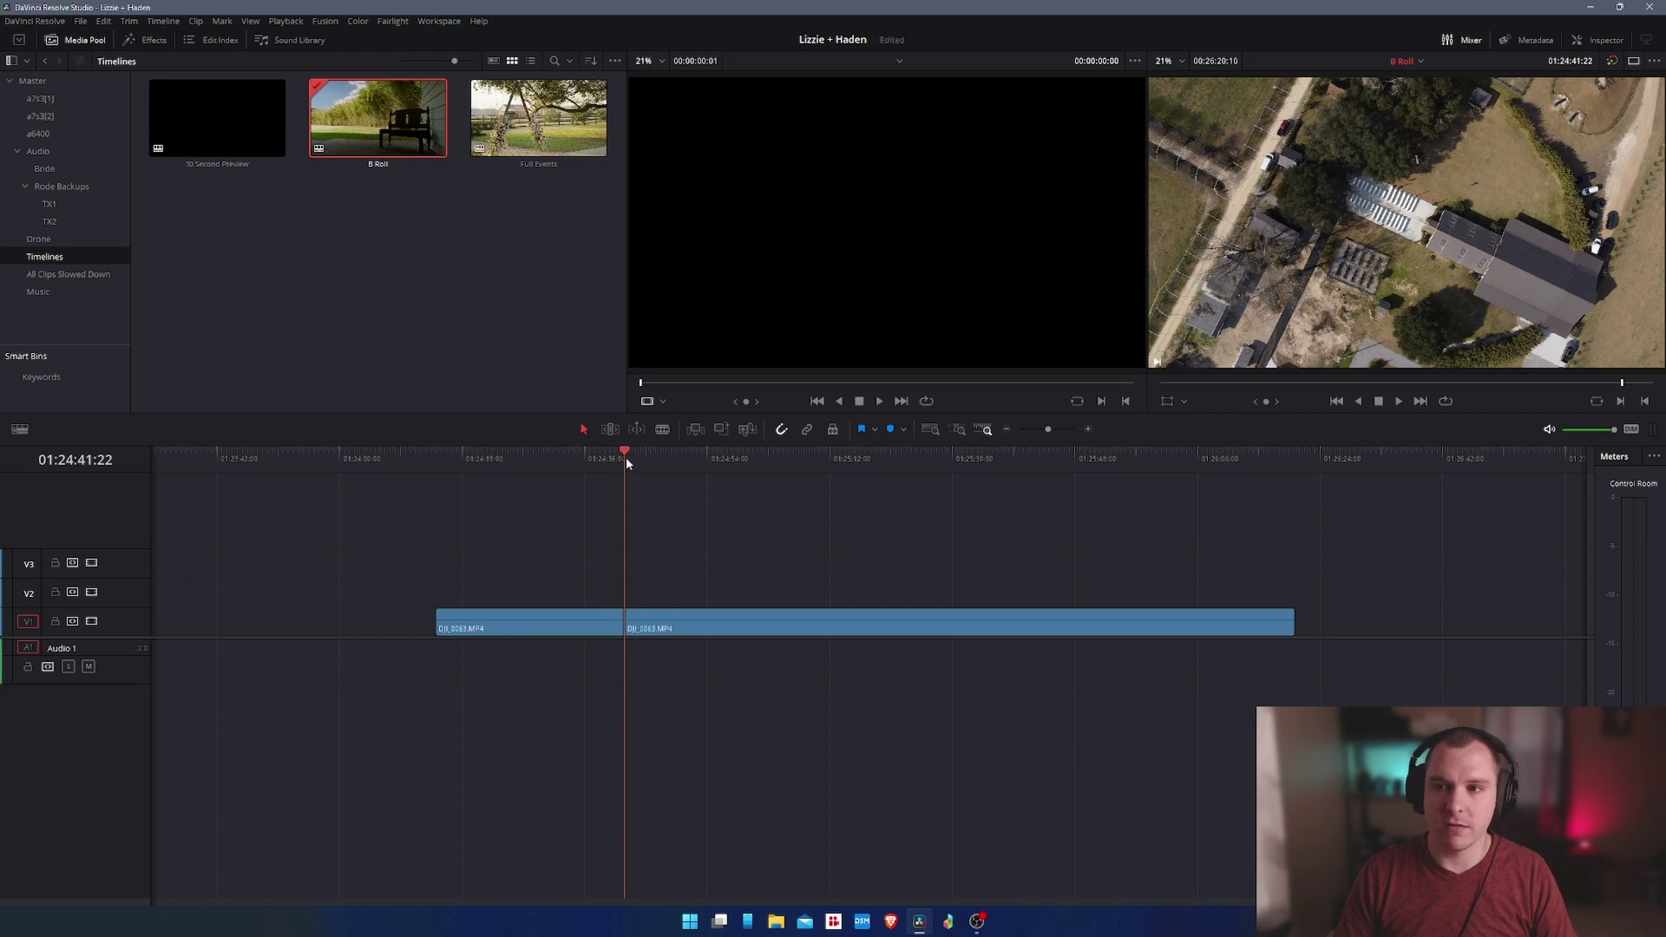
- Scrub to later cut points on the drone clip and trim the third piece's start later
left_click_drag(627, 456, 706, 471)
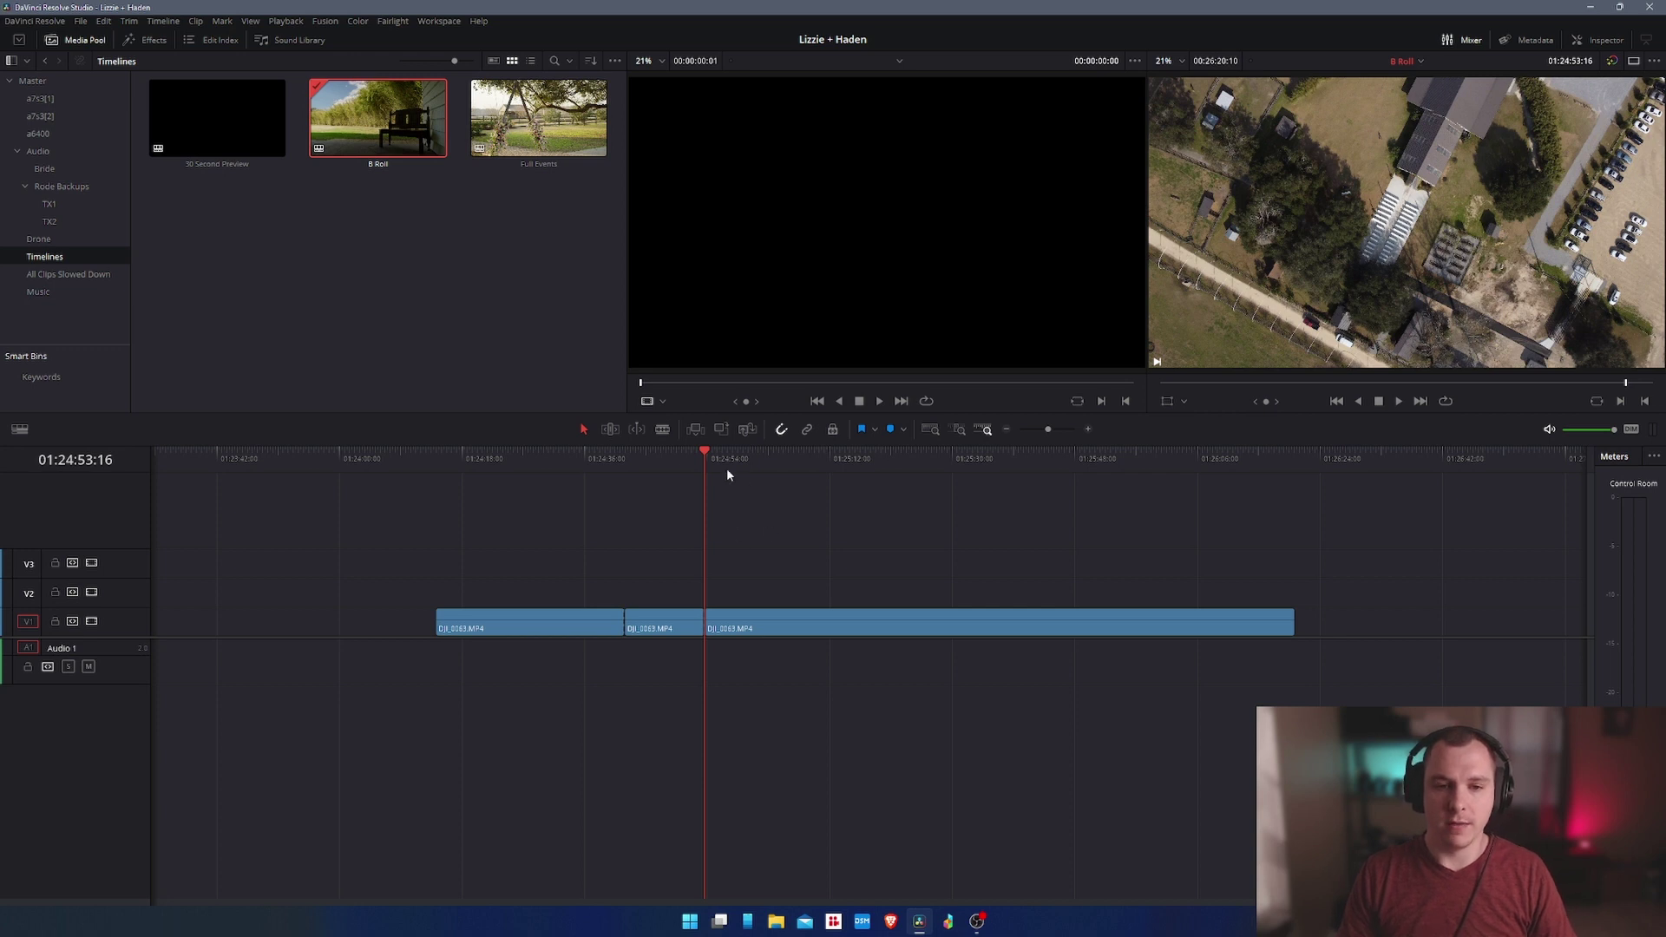
left_click_drag(784, 455, 791, 460)
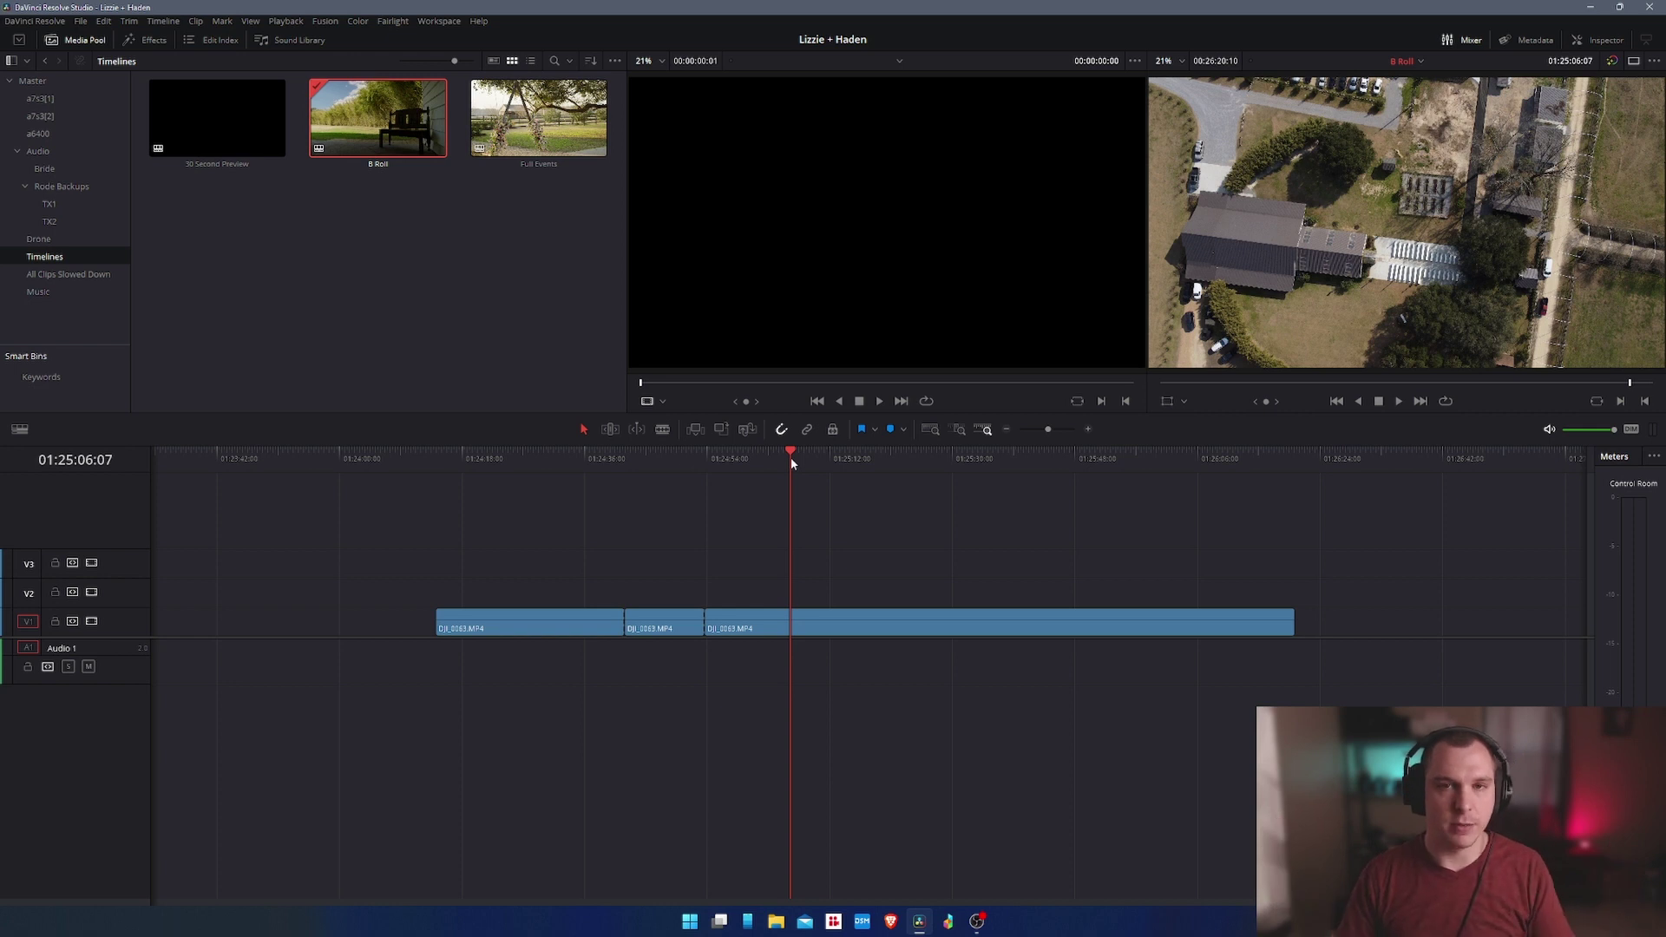
mouse_move(712, 628)
left_mouse_down()
mouse_move(859, 627)
mouse_move(706, 626)
left_mouse_up()
mouse_move(783, 446)
left_mouse_down()
mouse_move(869, 453)
mouse_move(782, 464)
left_mouse_up()
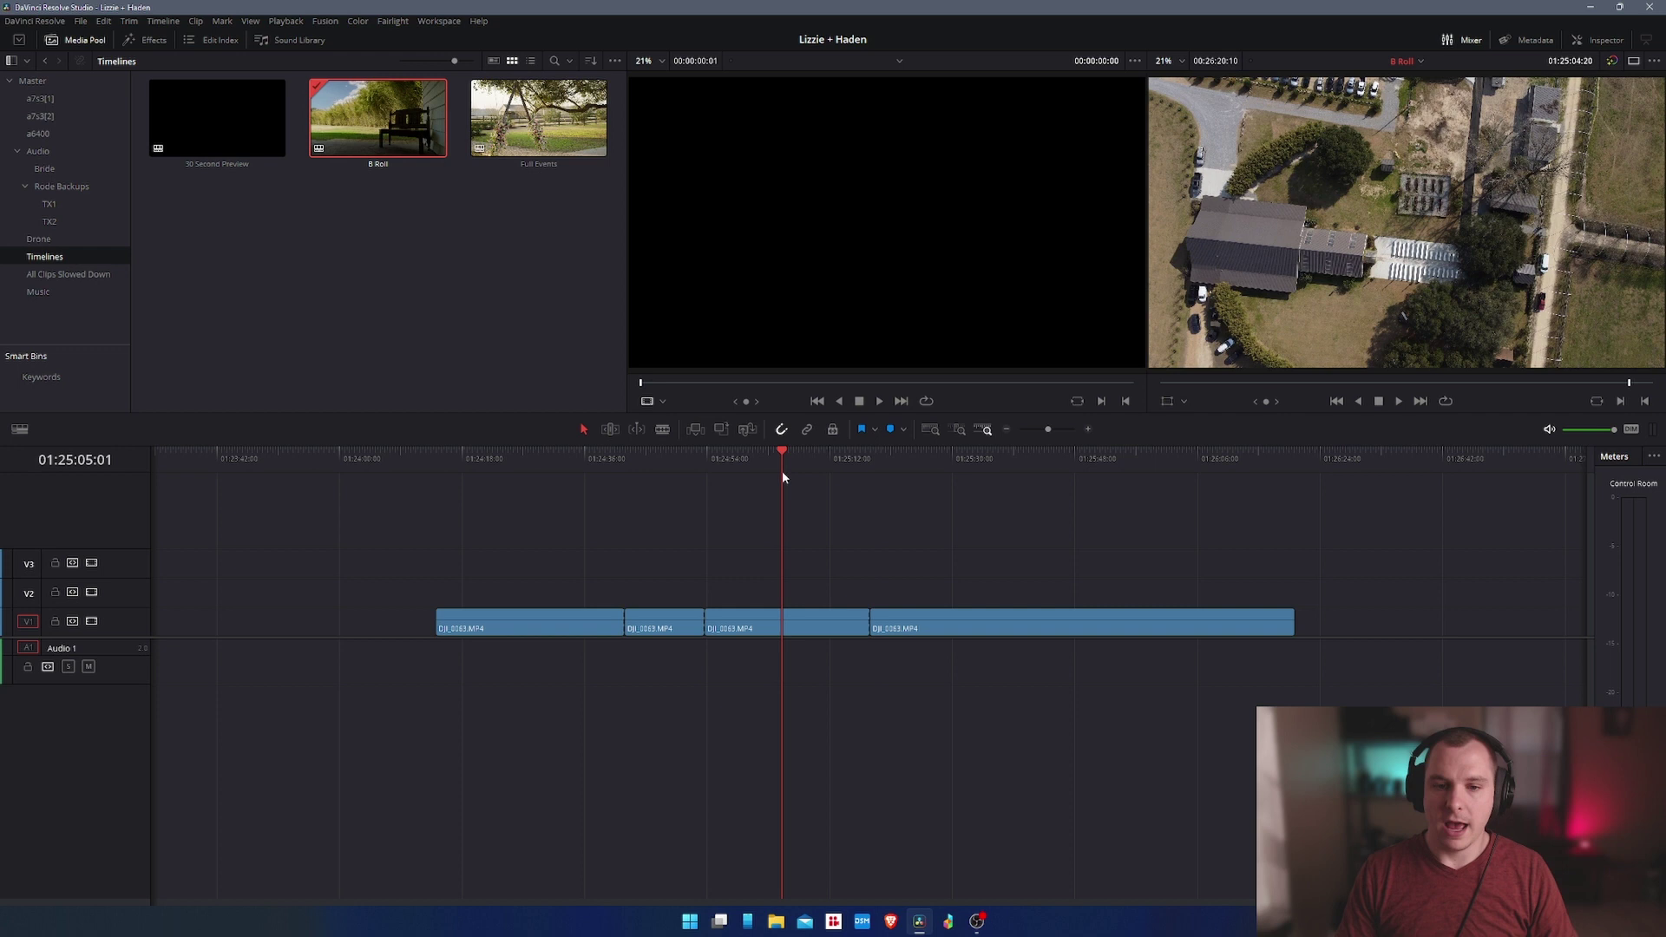
- Ripple-delete the third drone clip piece, then scrub ahead to the next cut point
left_click(829, 625)
key("Delete")
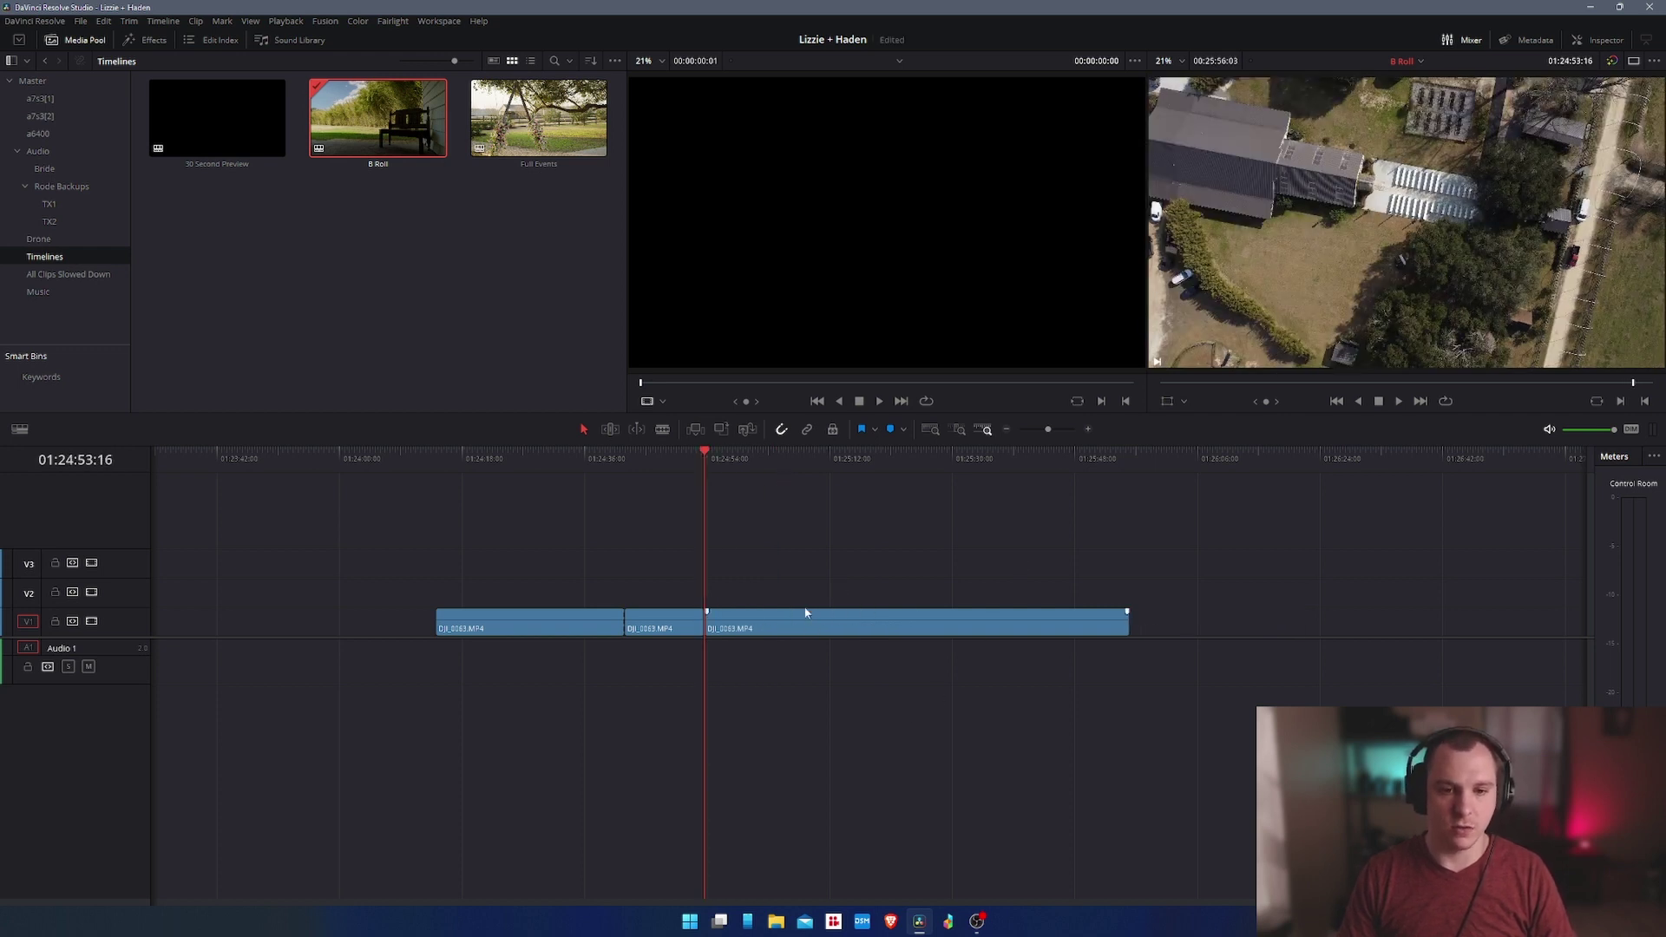
left_click_drag(721, 455, 799, 466)
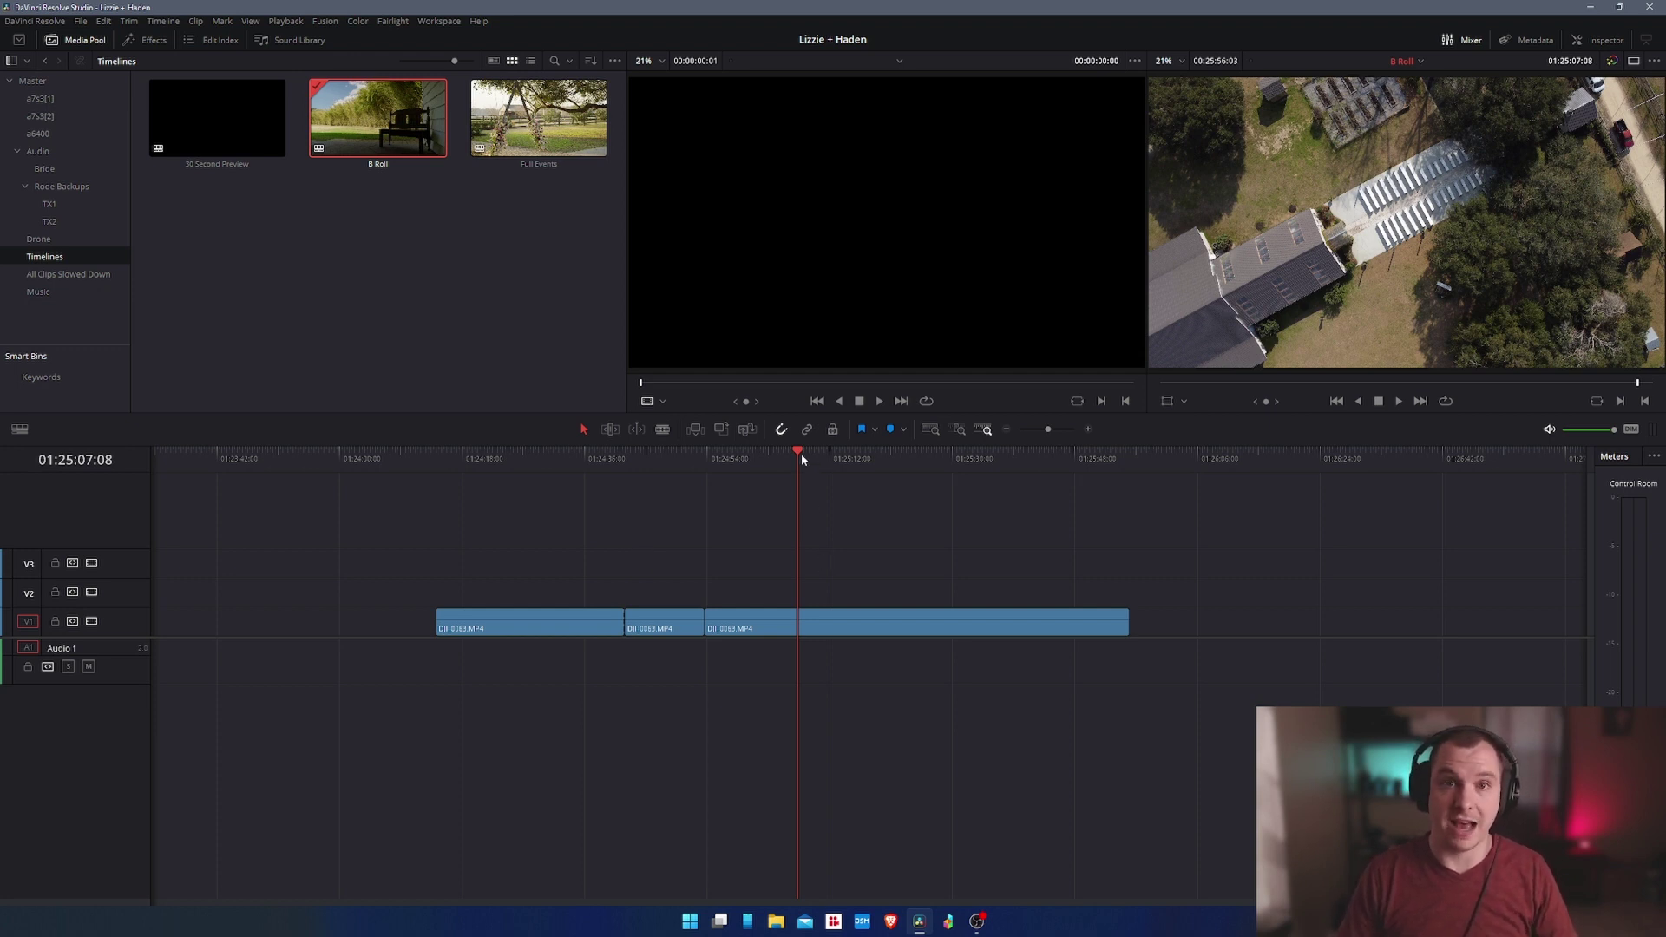
left_click_drag(795, 449, 974, 478)
- Cut the drone clip with Ctrl+B and ripple-delete two unwanted pieces
key("ctrl+b")
key("ctrl+b")
key("ctrl+b")
left_click_drag(974, 477, 1073, 537)
key("ctrl+b")
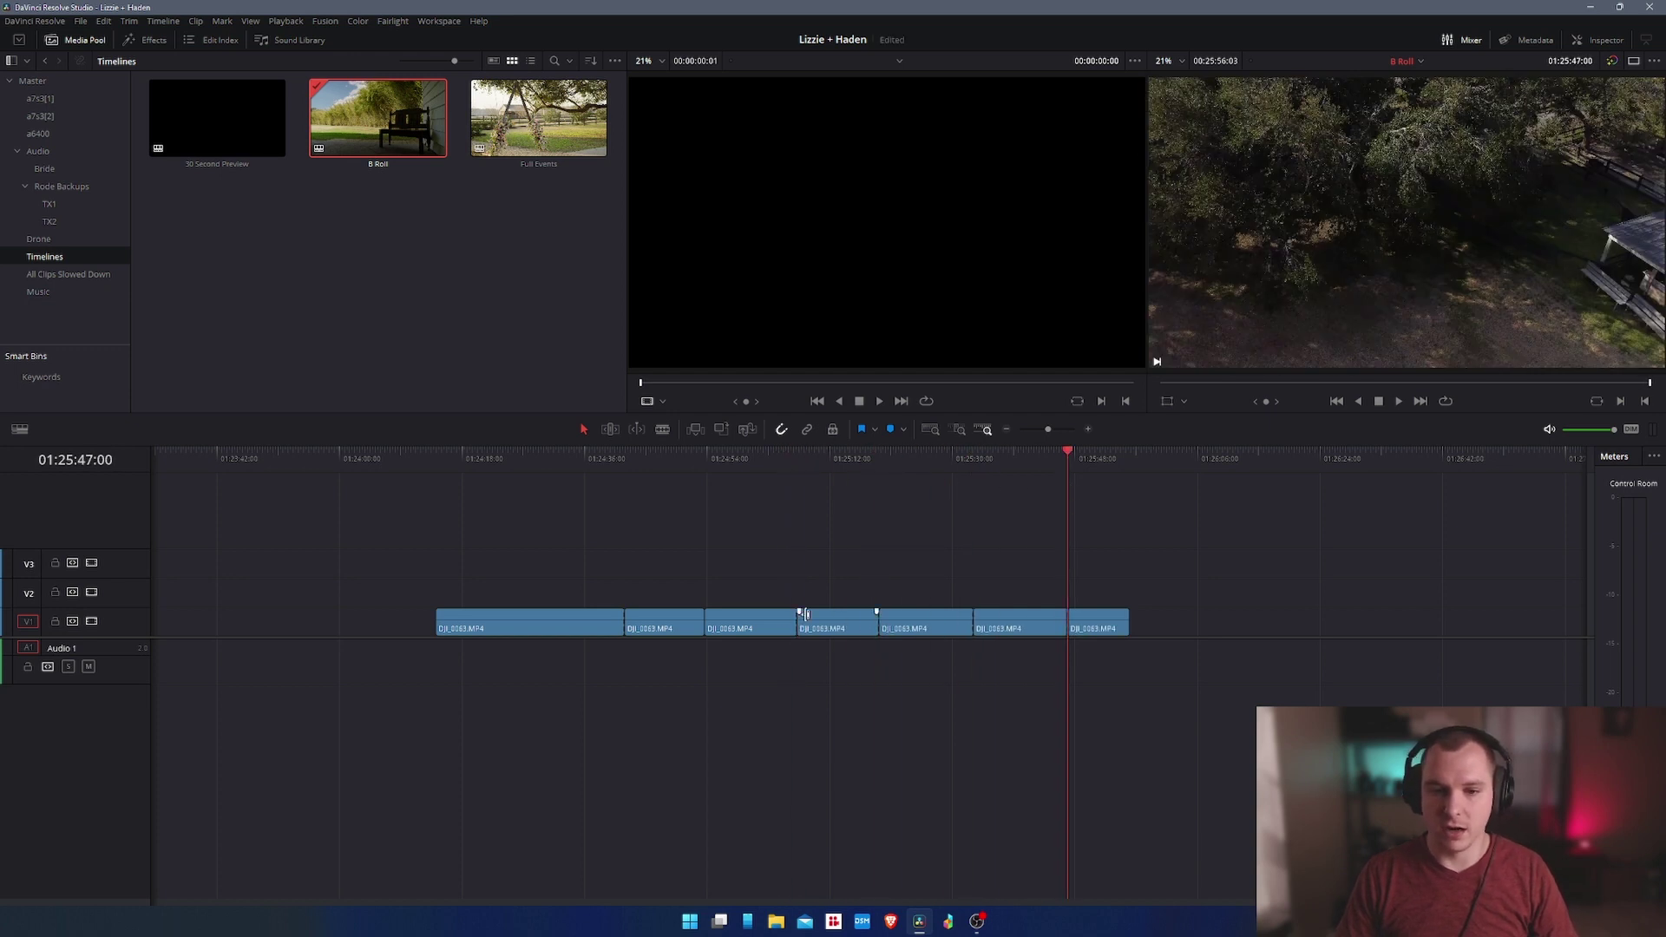
left_click(830, 619)
key("Delete")
left_click(935, 623)
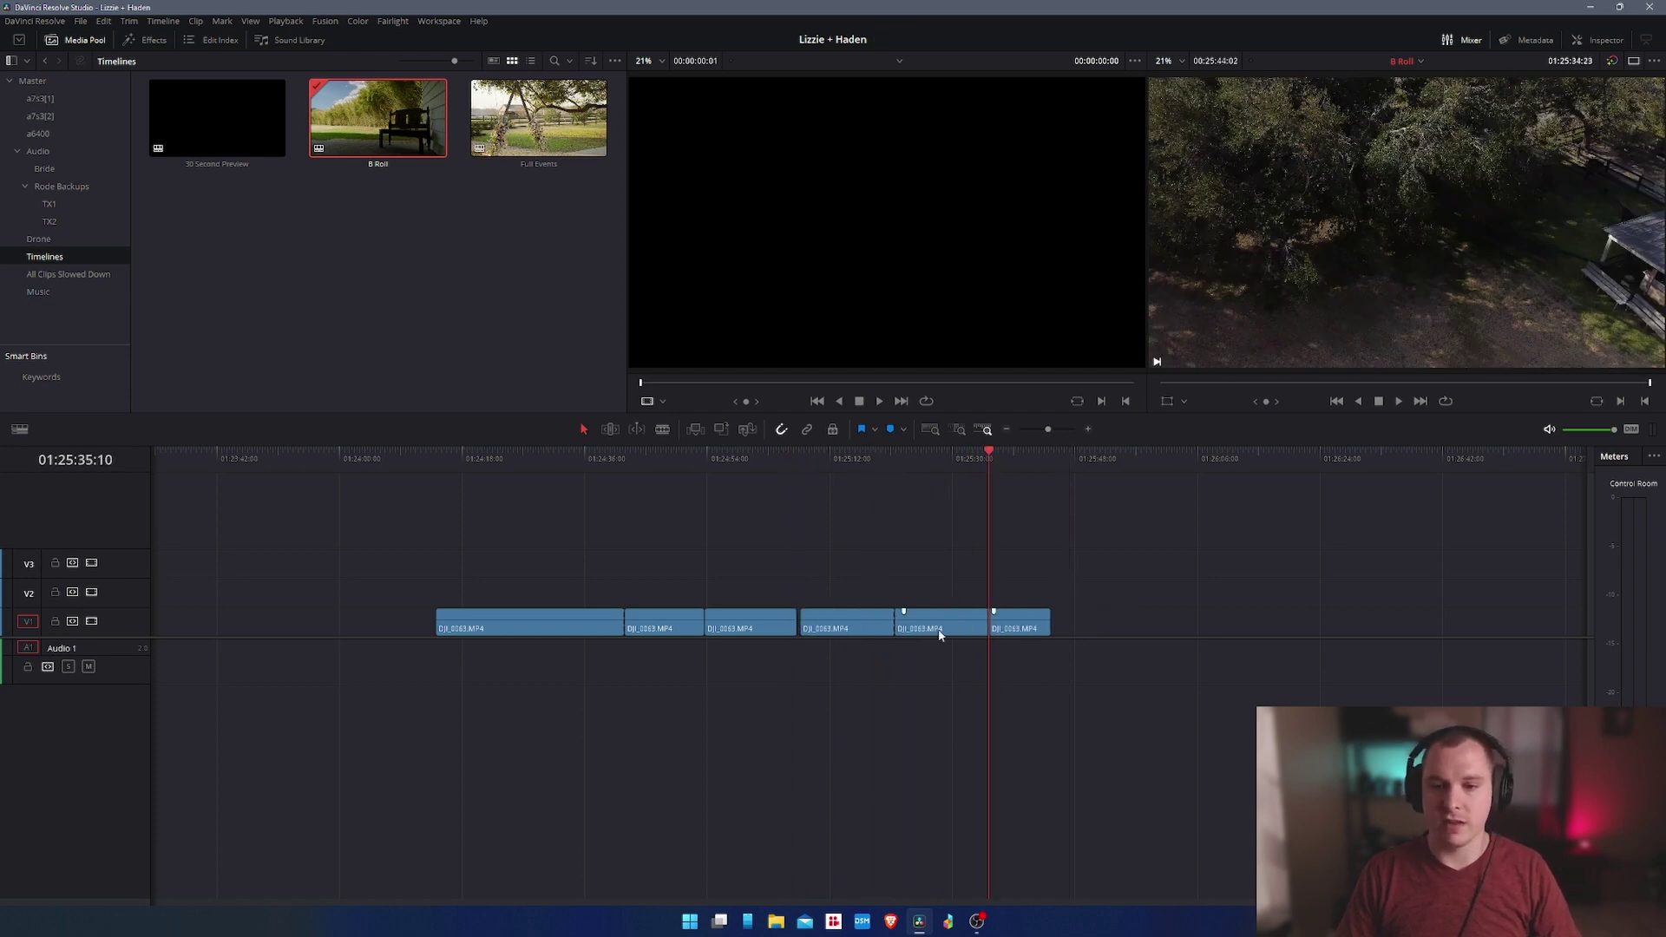
key("Delete")
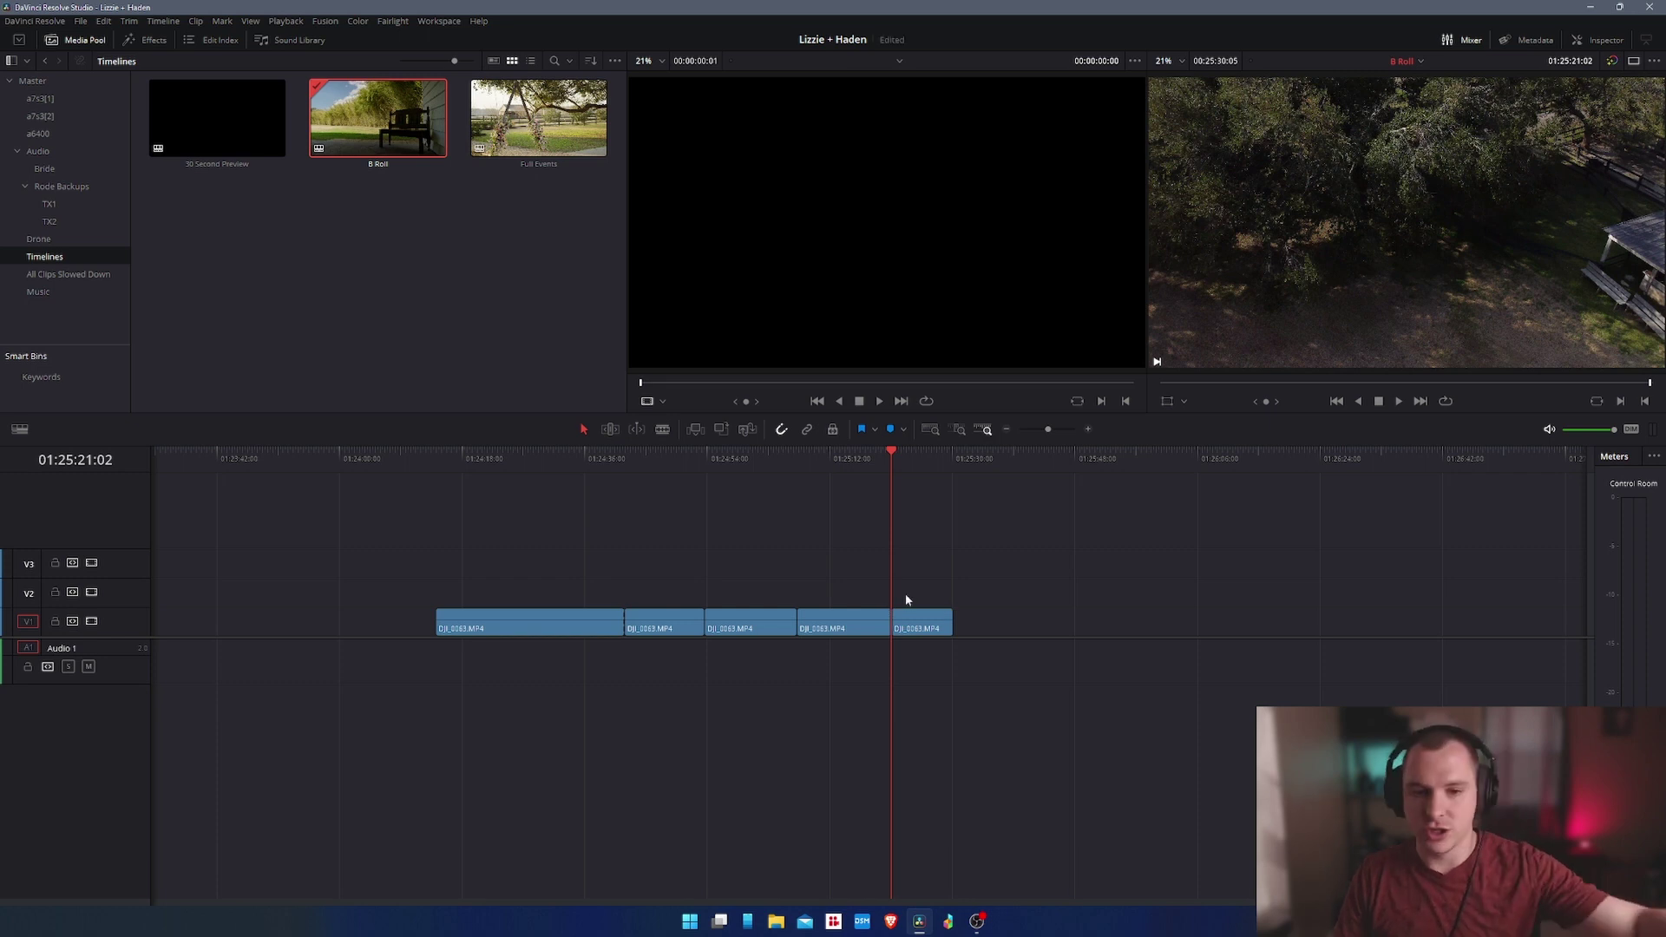
- Ripple-delete the last three pieces and the first piece, leaving one short drone shot
left_click_drag(765, 555, 983, 703)
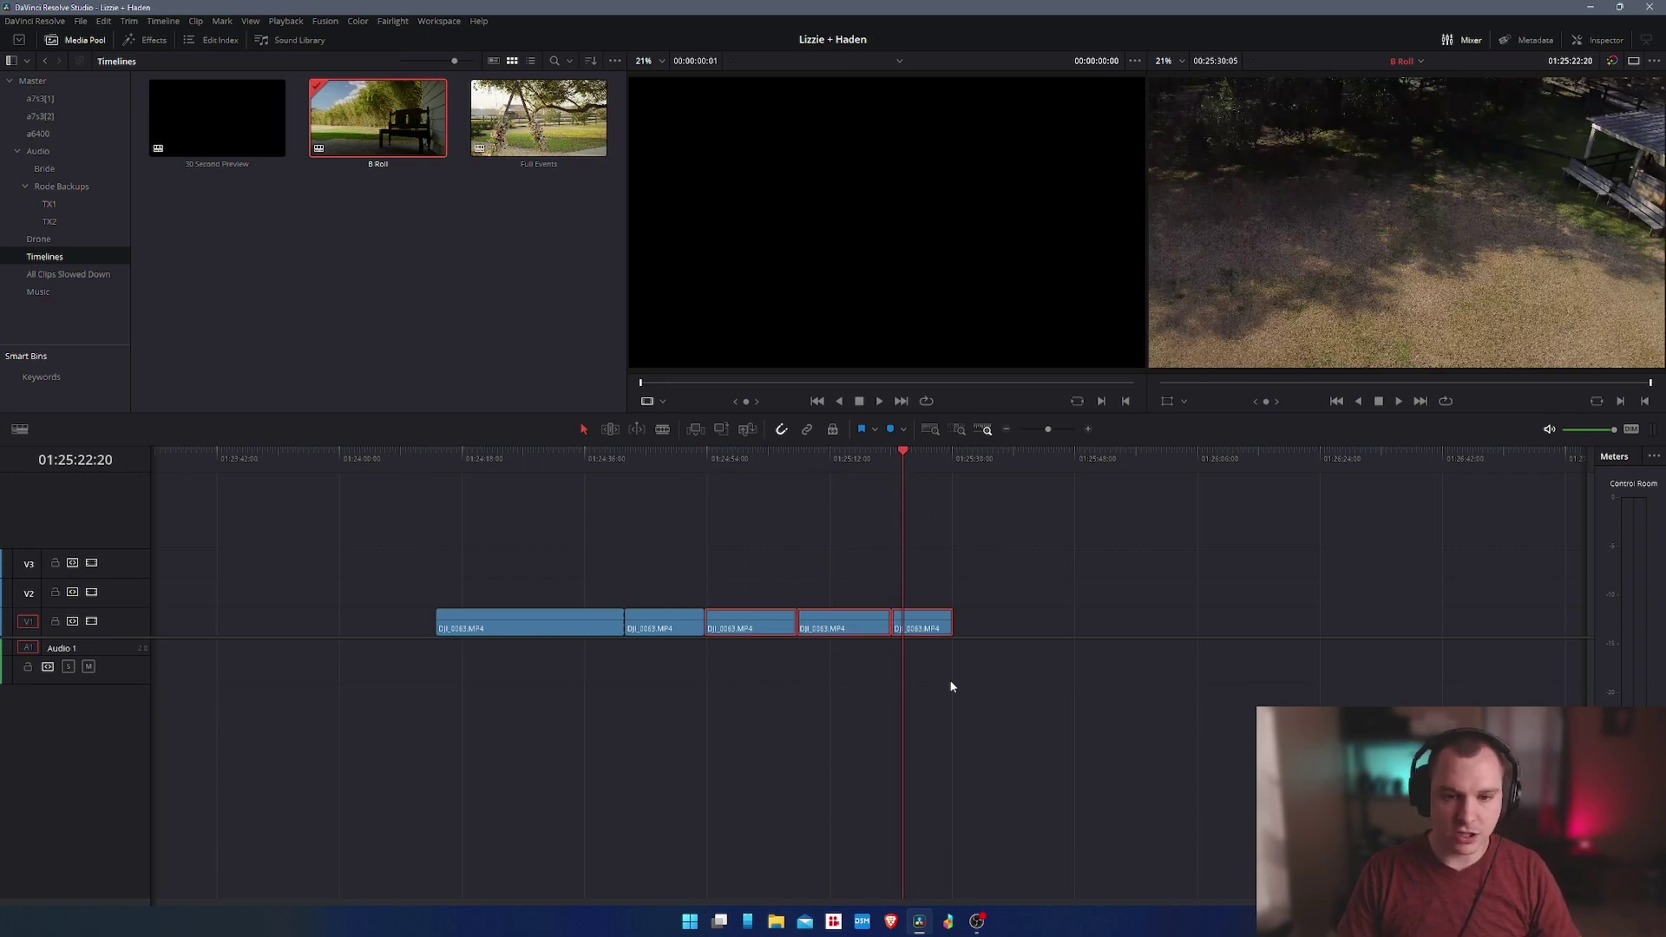
key("Delete")
left_click(579, 612)
key("Delete")
scroll(566, 610, "left", 3)
scroll(570, 609, "left", 5)
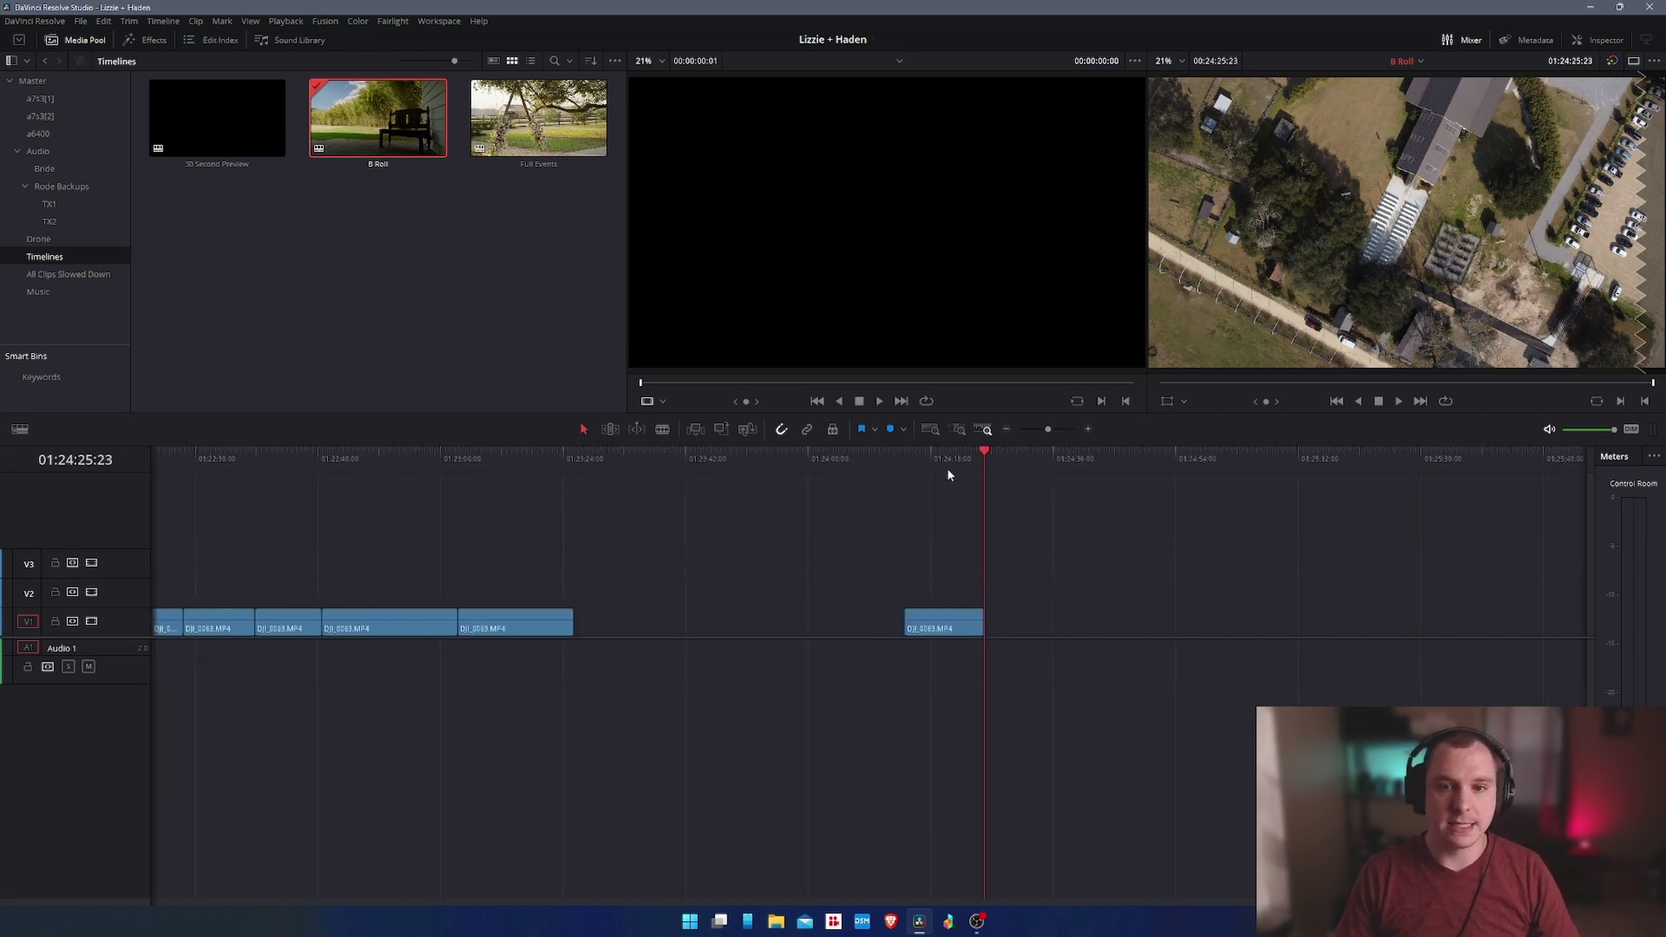
left_click_drag(948, 475, 936, 483)
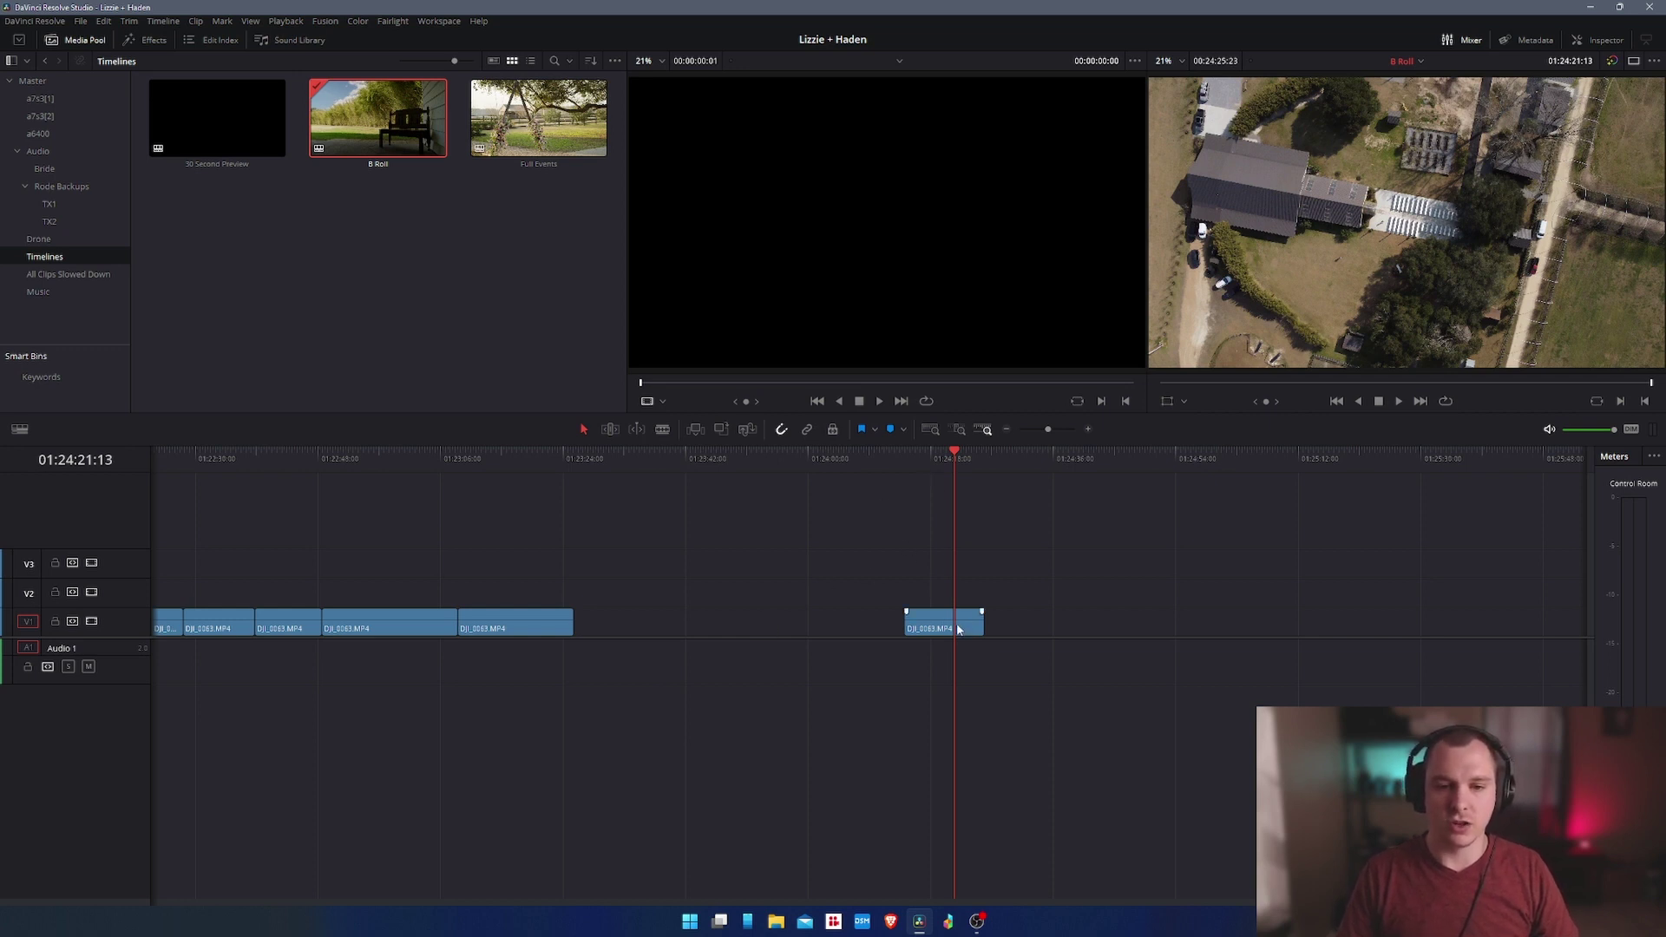
- Place a copy of the short drone clip further along V1 and close the gaps between clips
scroll(881, 595, "left", 3)
scroll(893, 607, "right", 7)
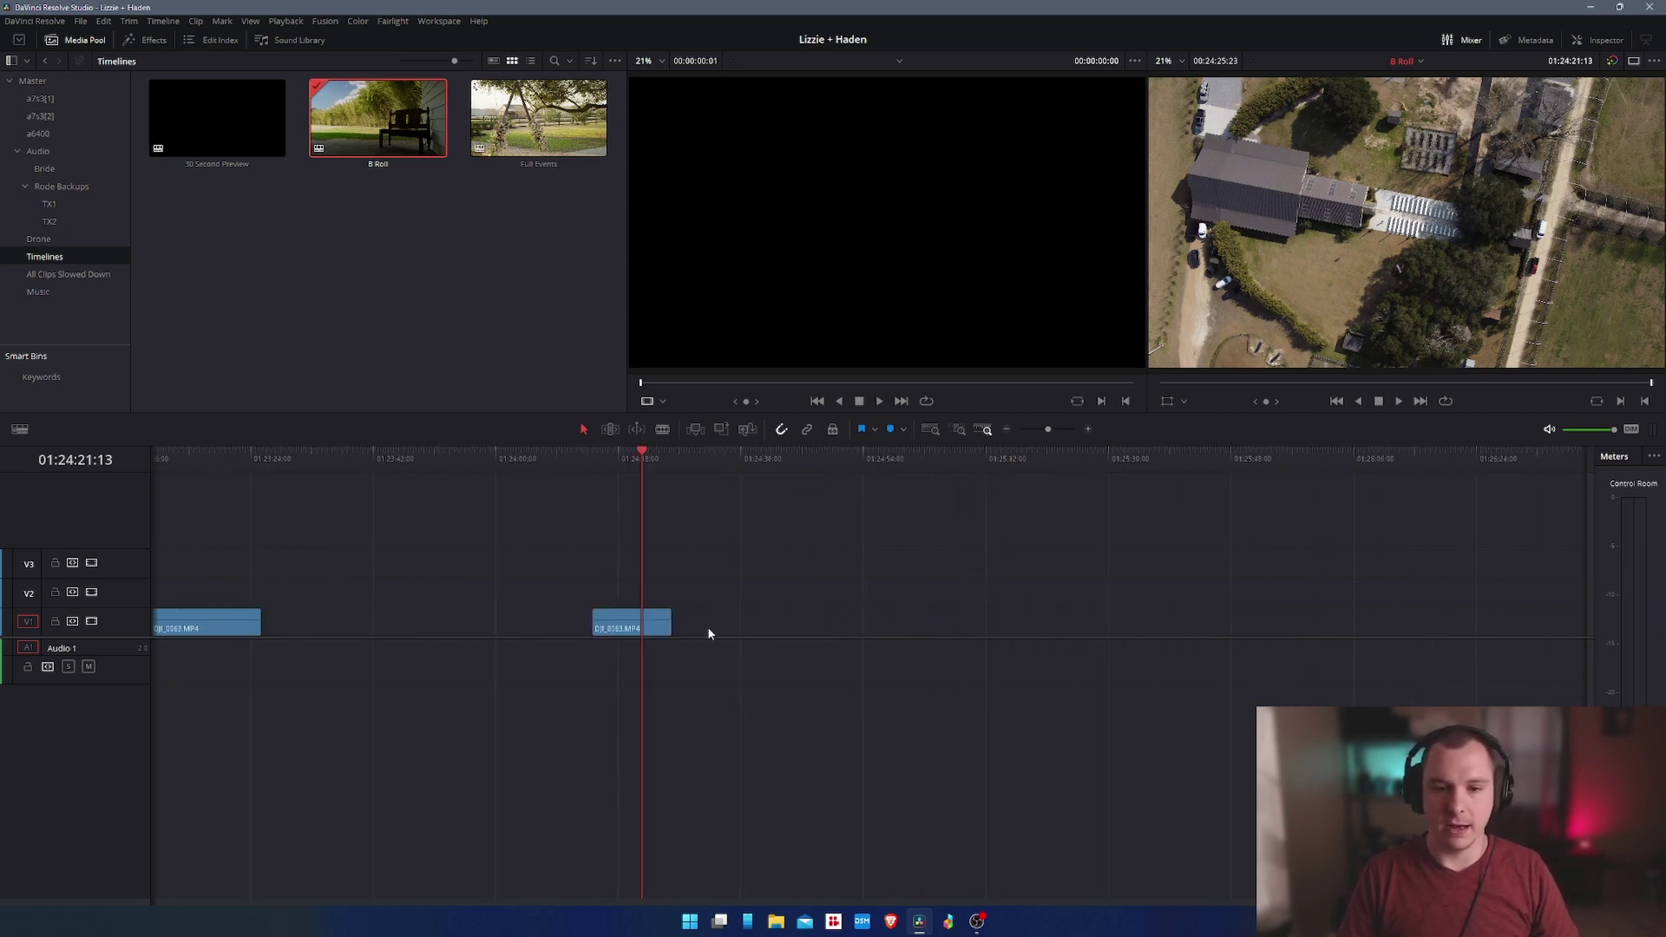
left_click_drag(643, 630, 1158, 631)
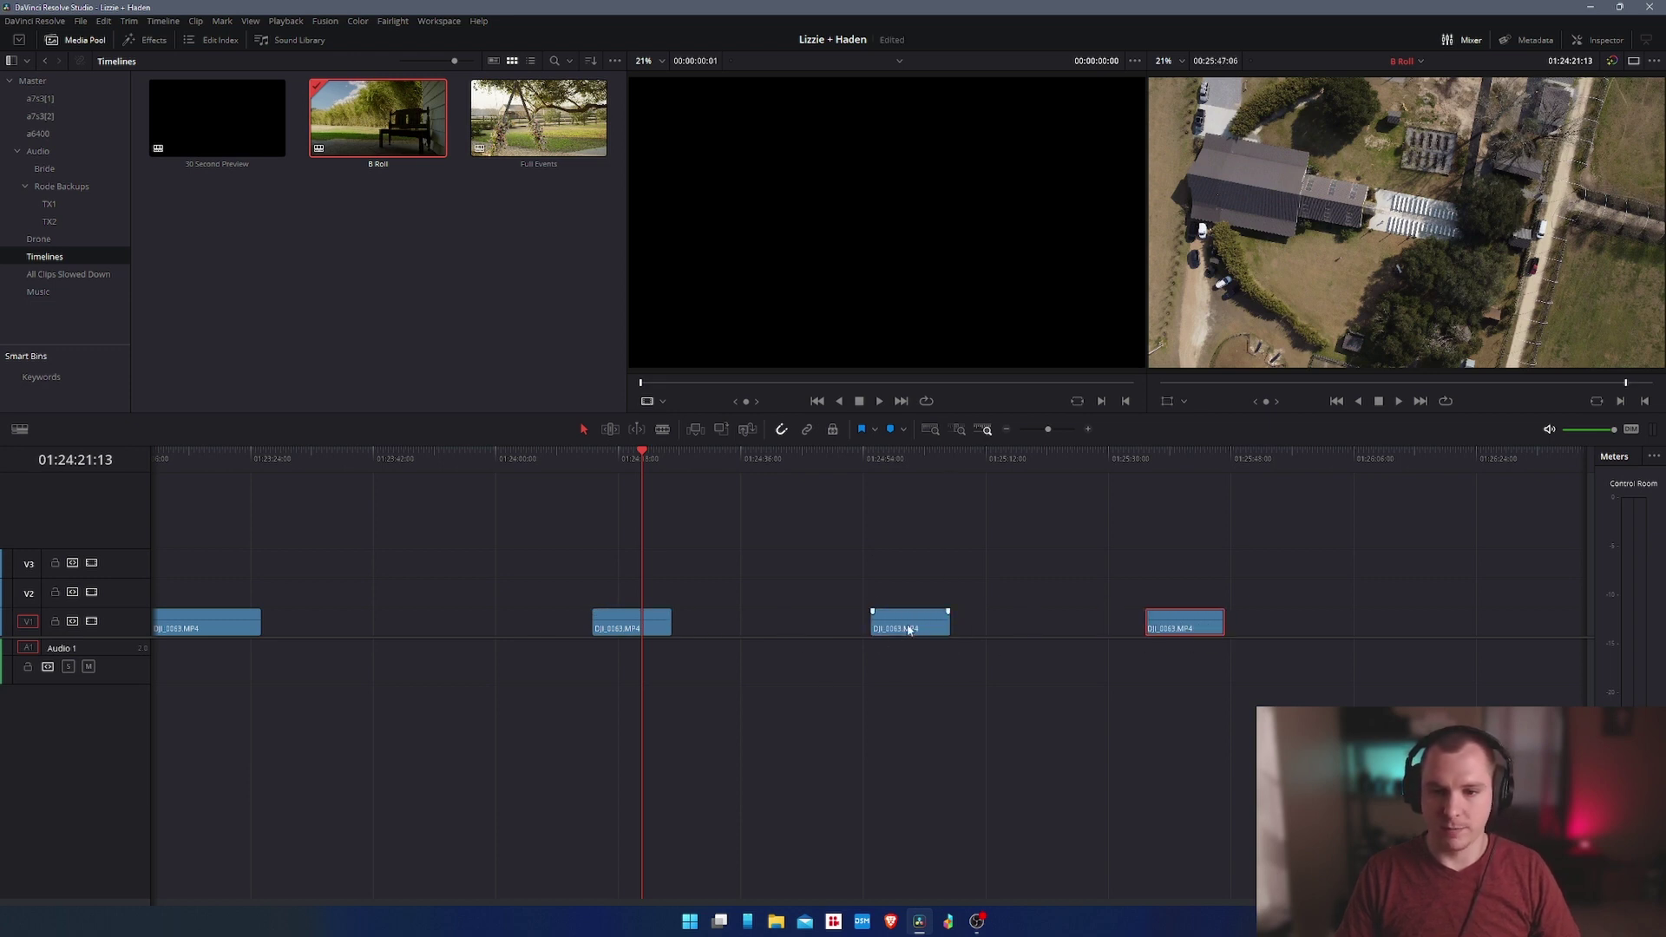
left_click(739, 625)
key("Delete")
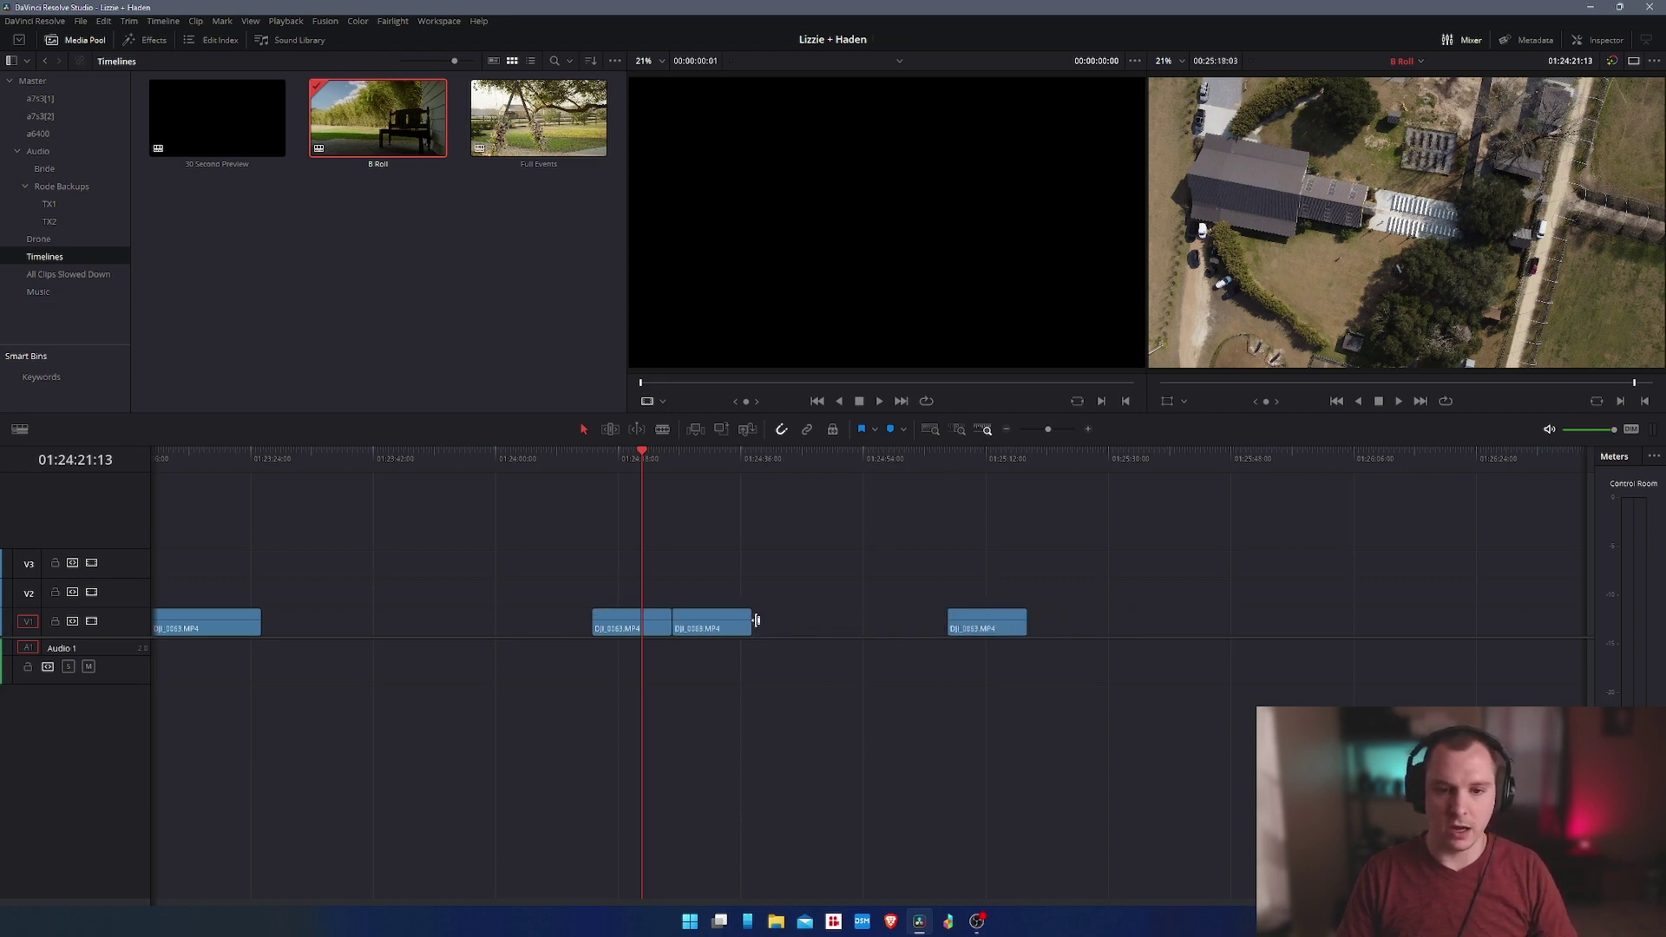
left_click(757, 623)
key("Delete")
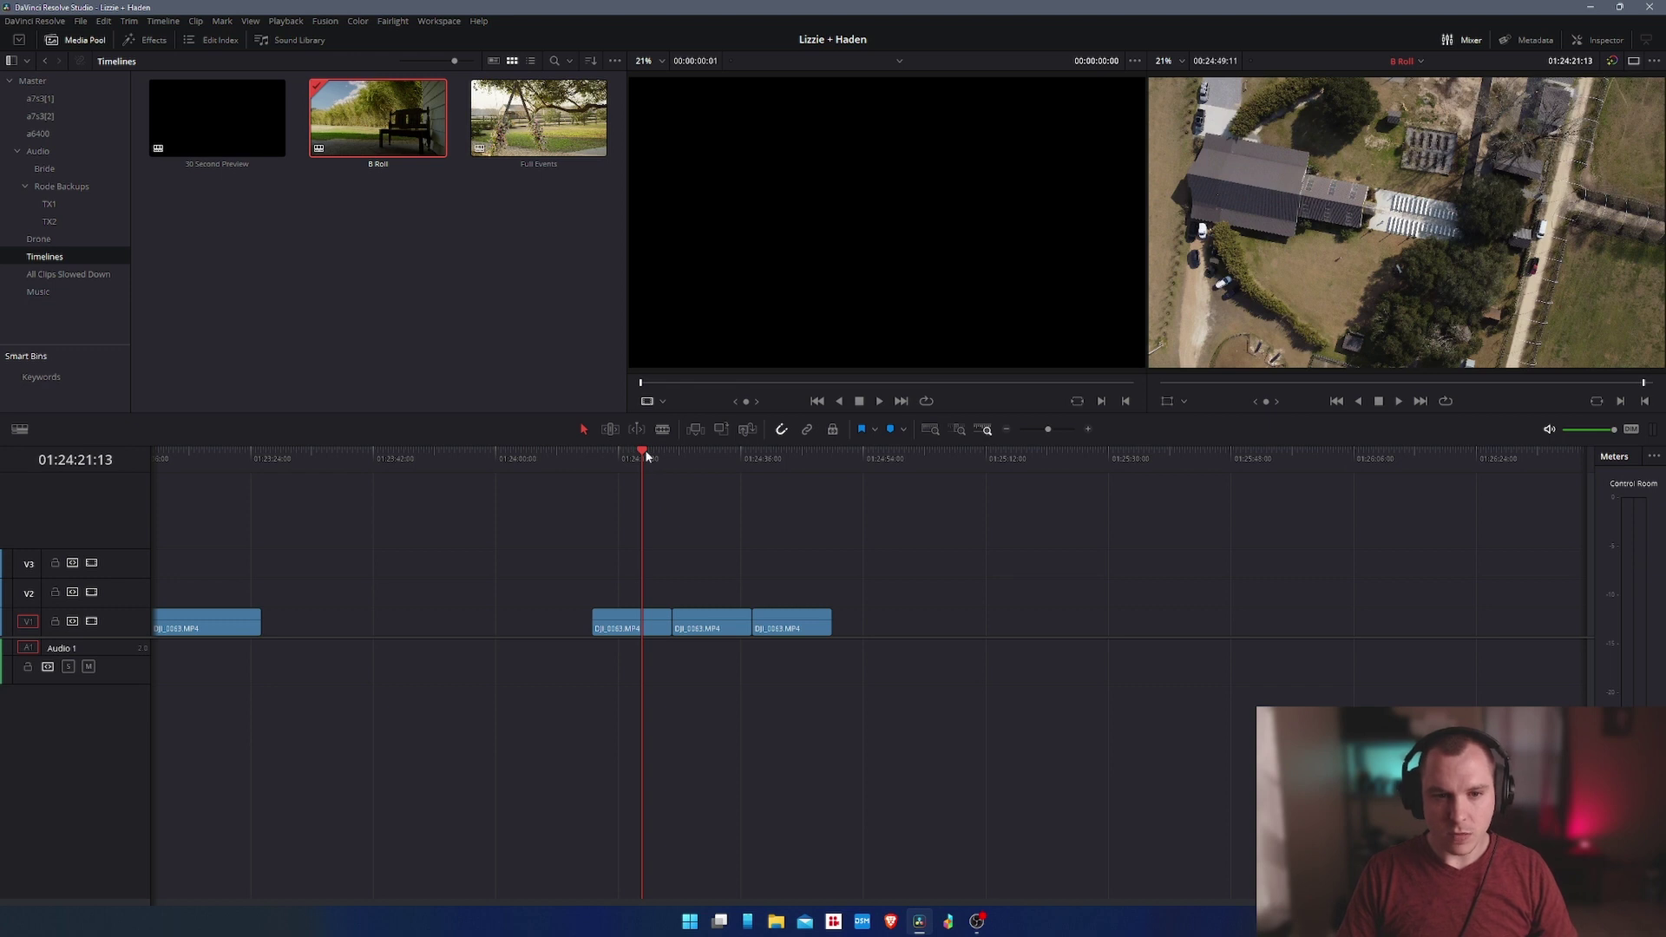
- Delete the middle DJI_0063.MP4 piece, leaving a gap on V1
left_click_drag(644, 450, 700, 452)
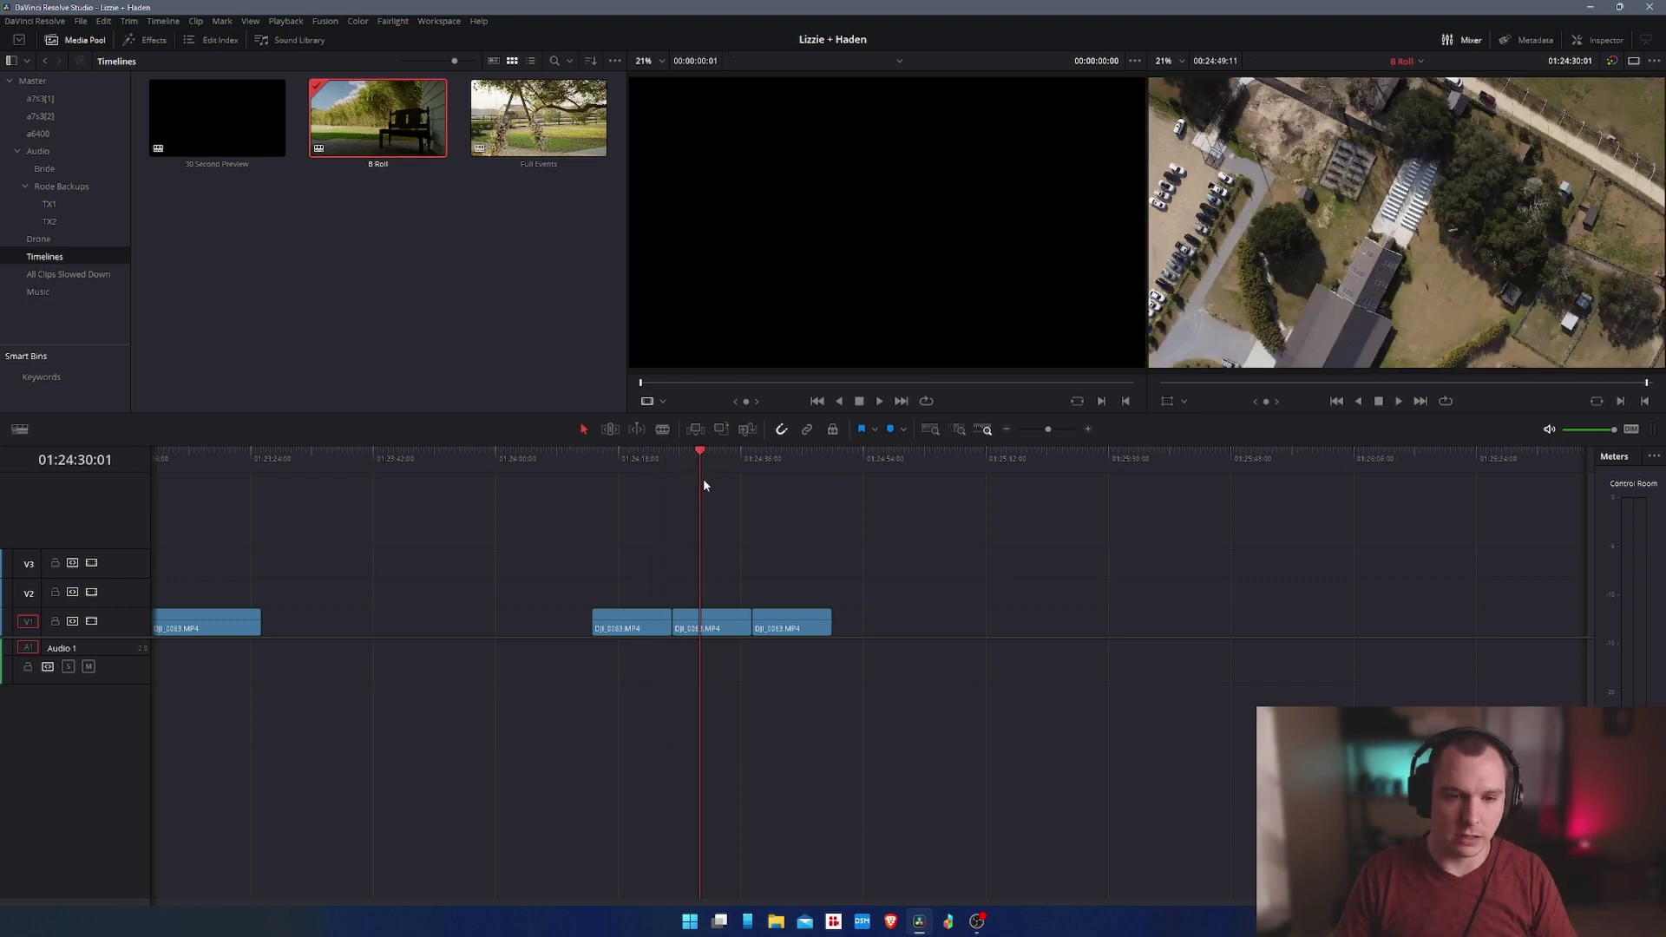
left_click_drag(698, 452, 720, 538)
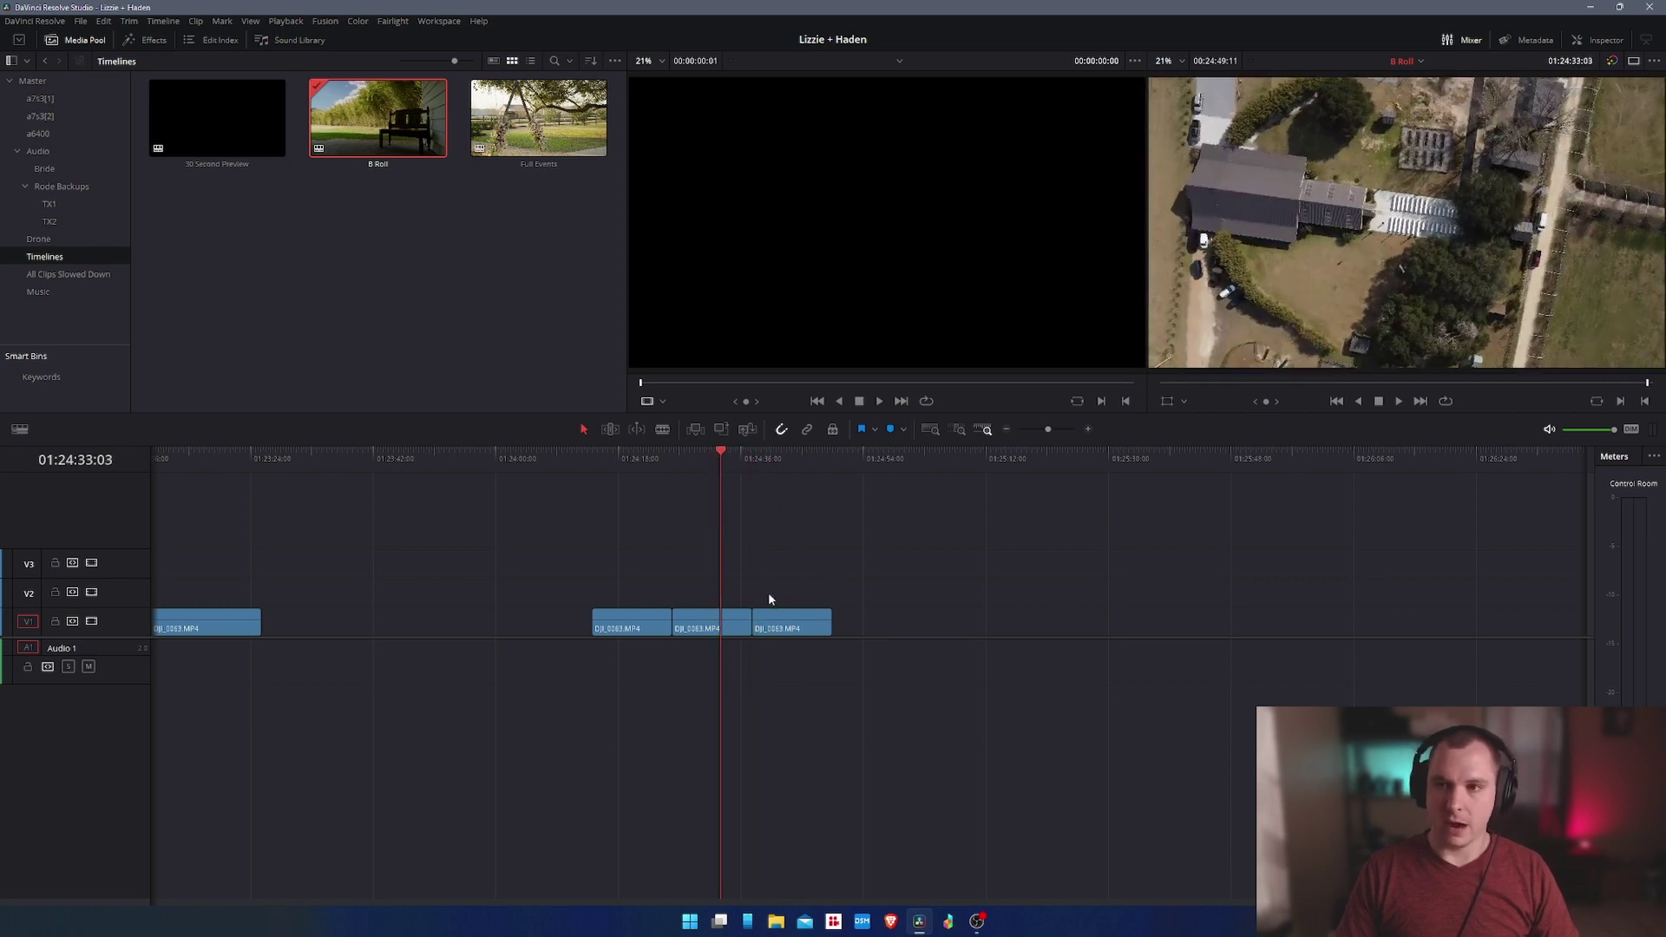
left_click(723, 630)
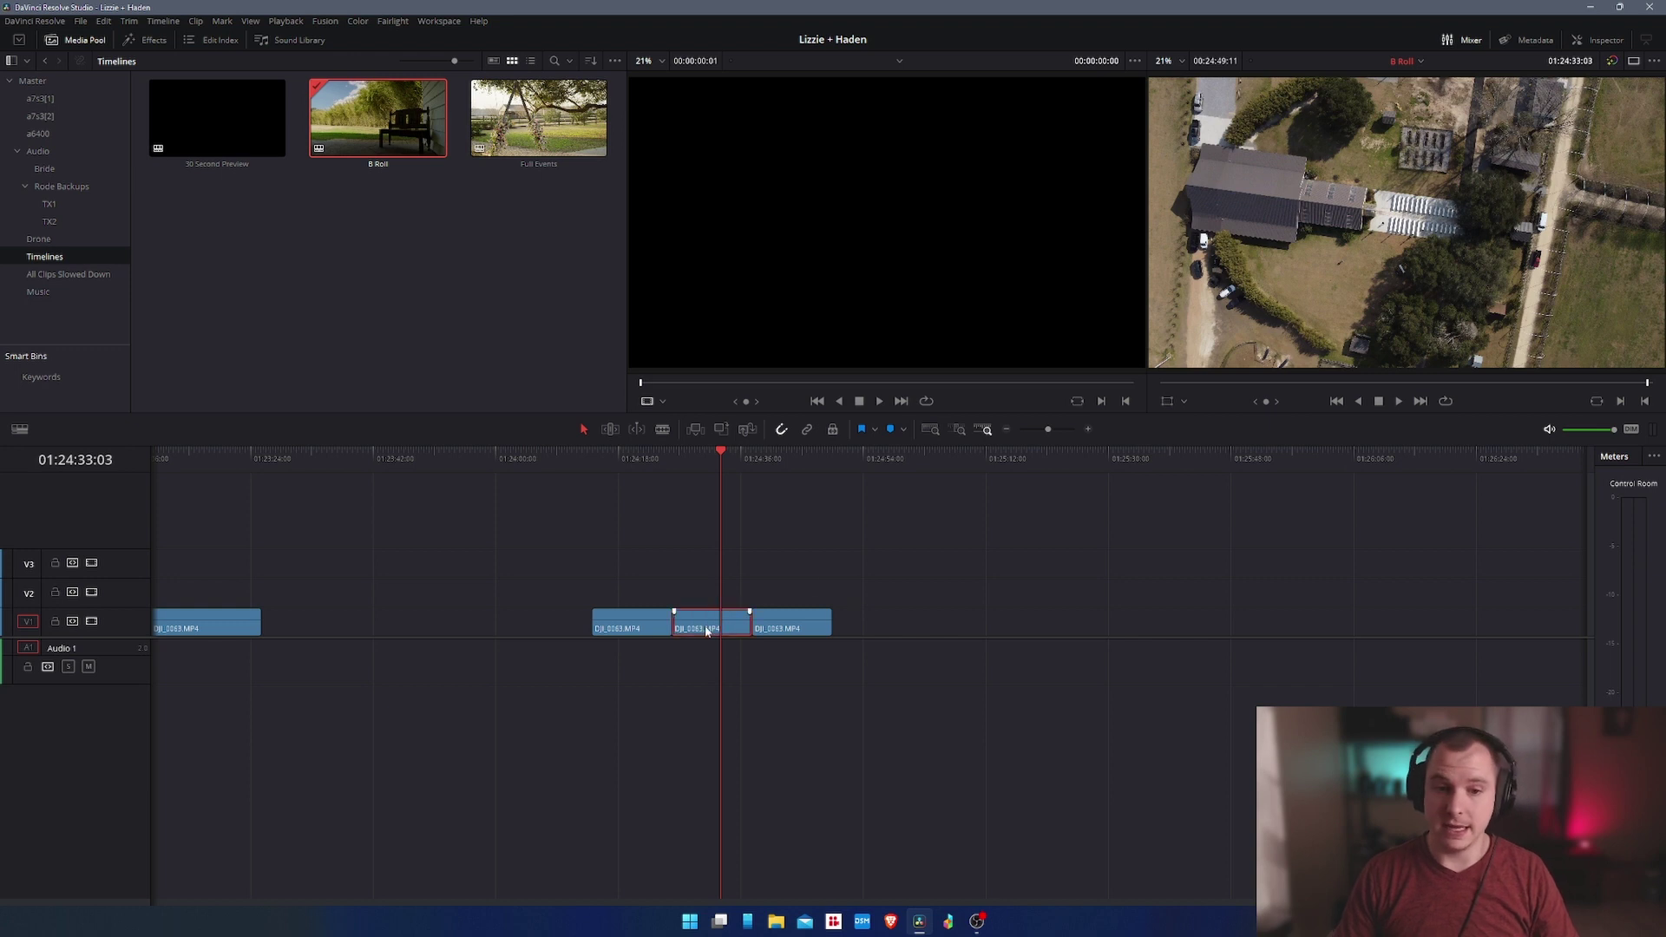
key("Delete")
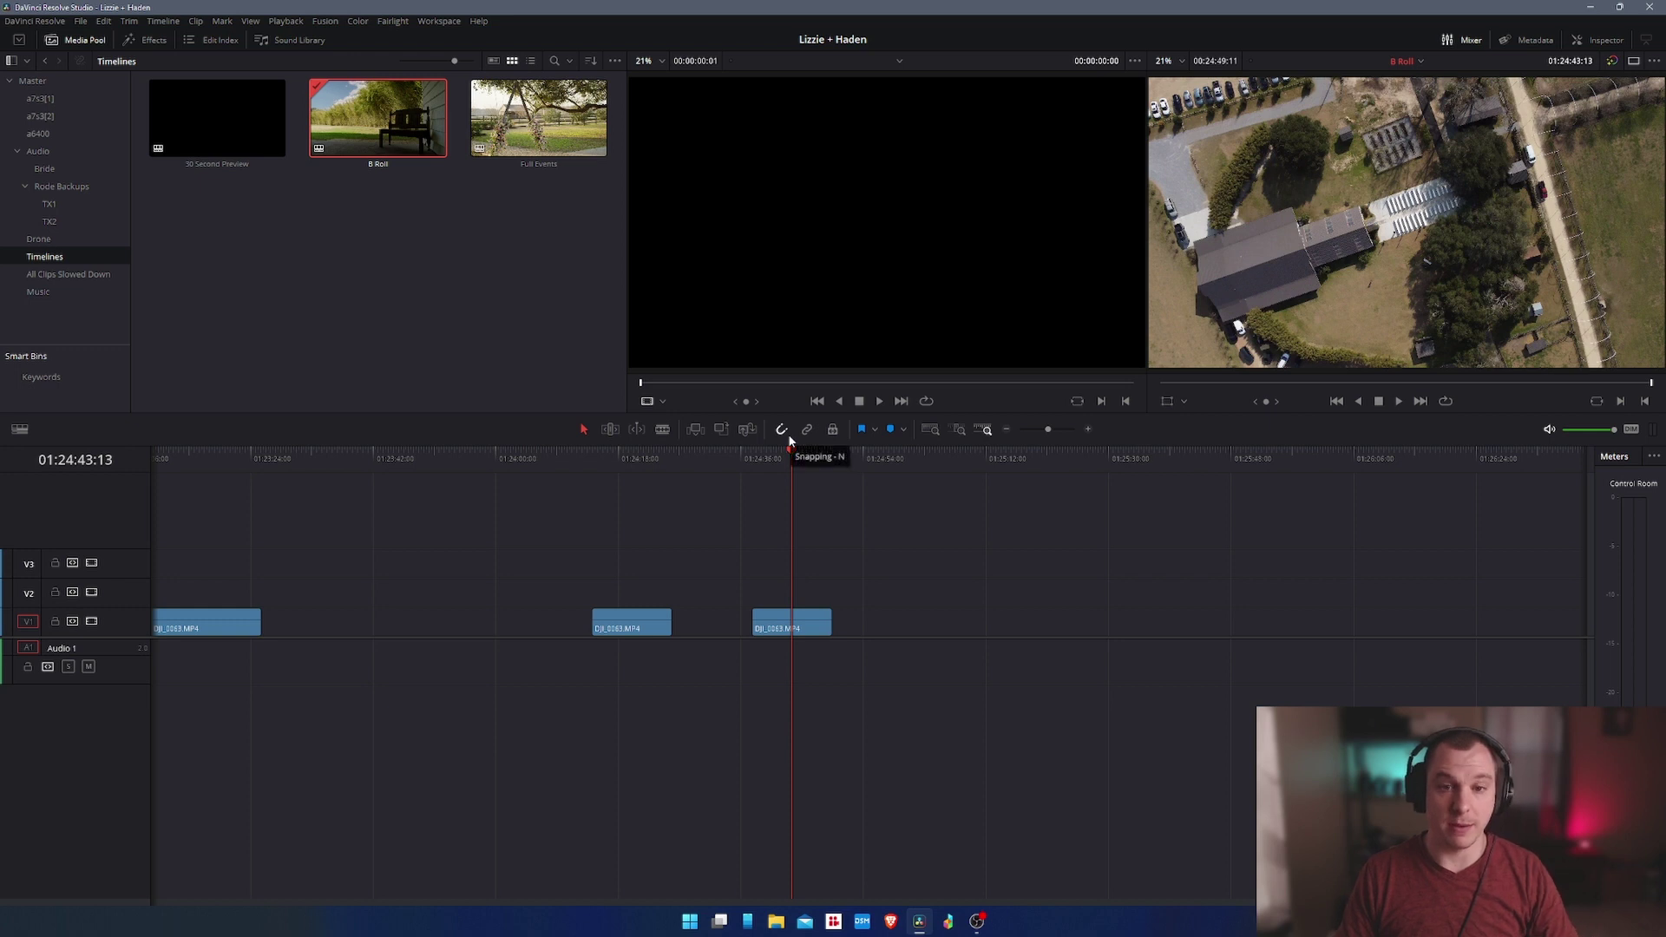
- Put the playhead at 01:24:28:17, inside the gap between the last two drone clips
left_click(801, 455)
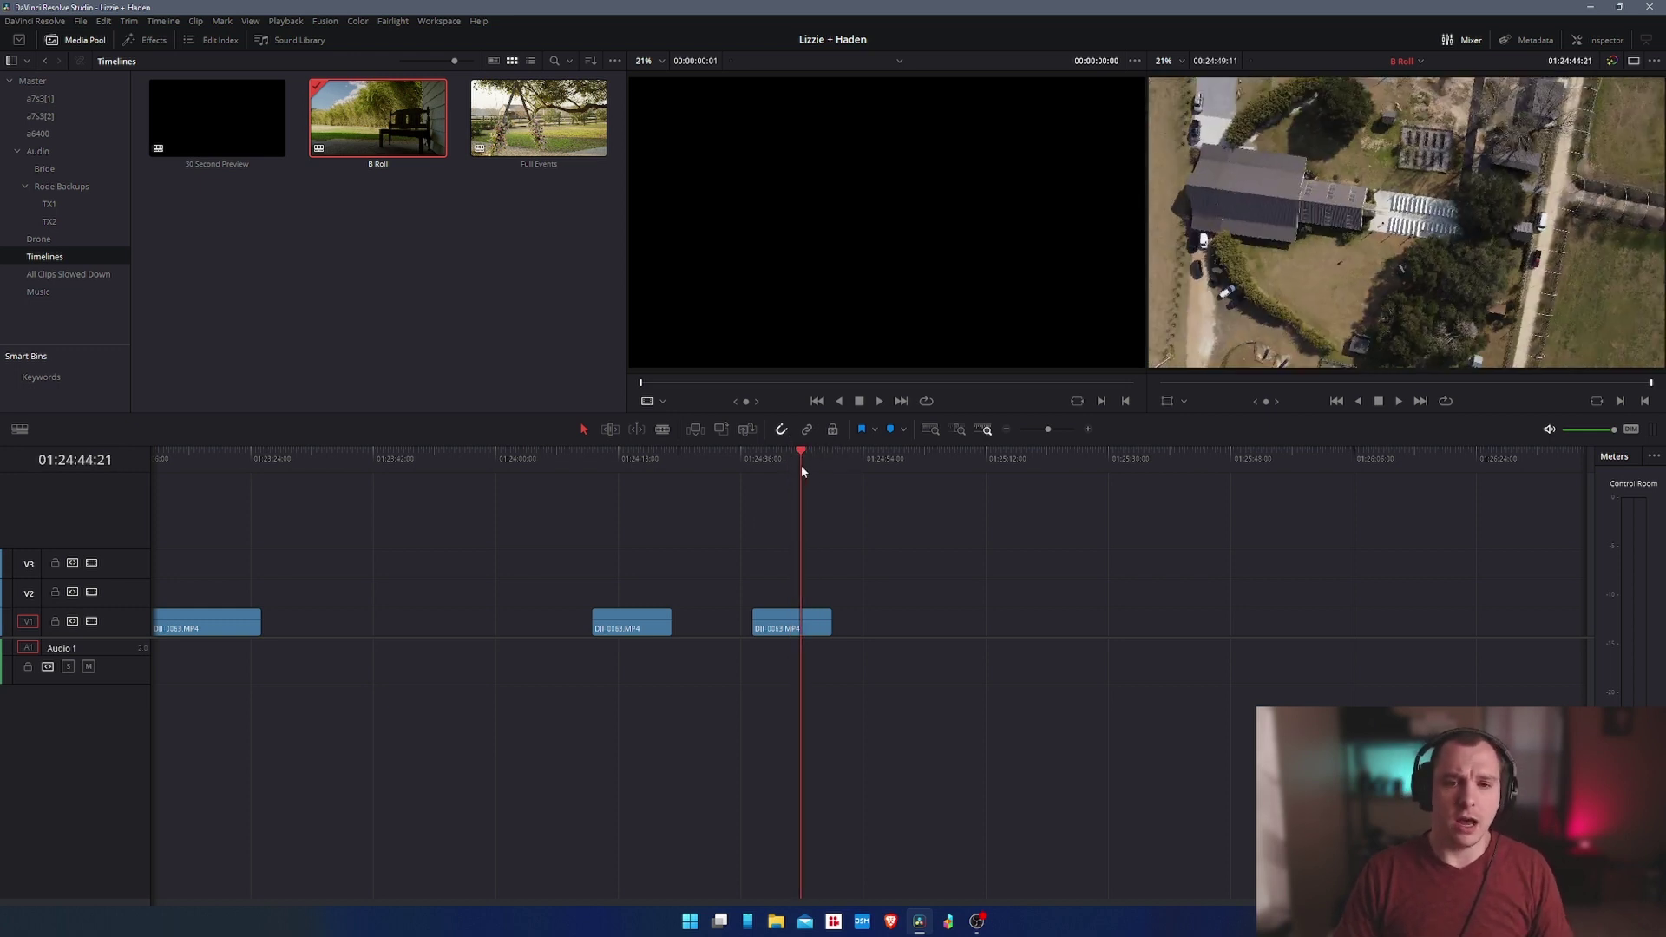
left_click_drag(801, 469, 690, 465)
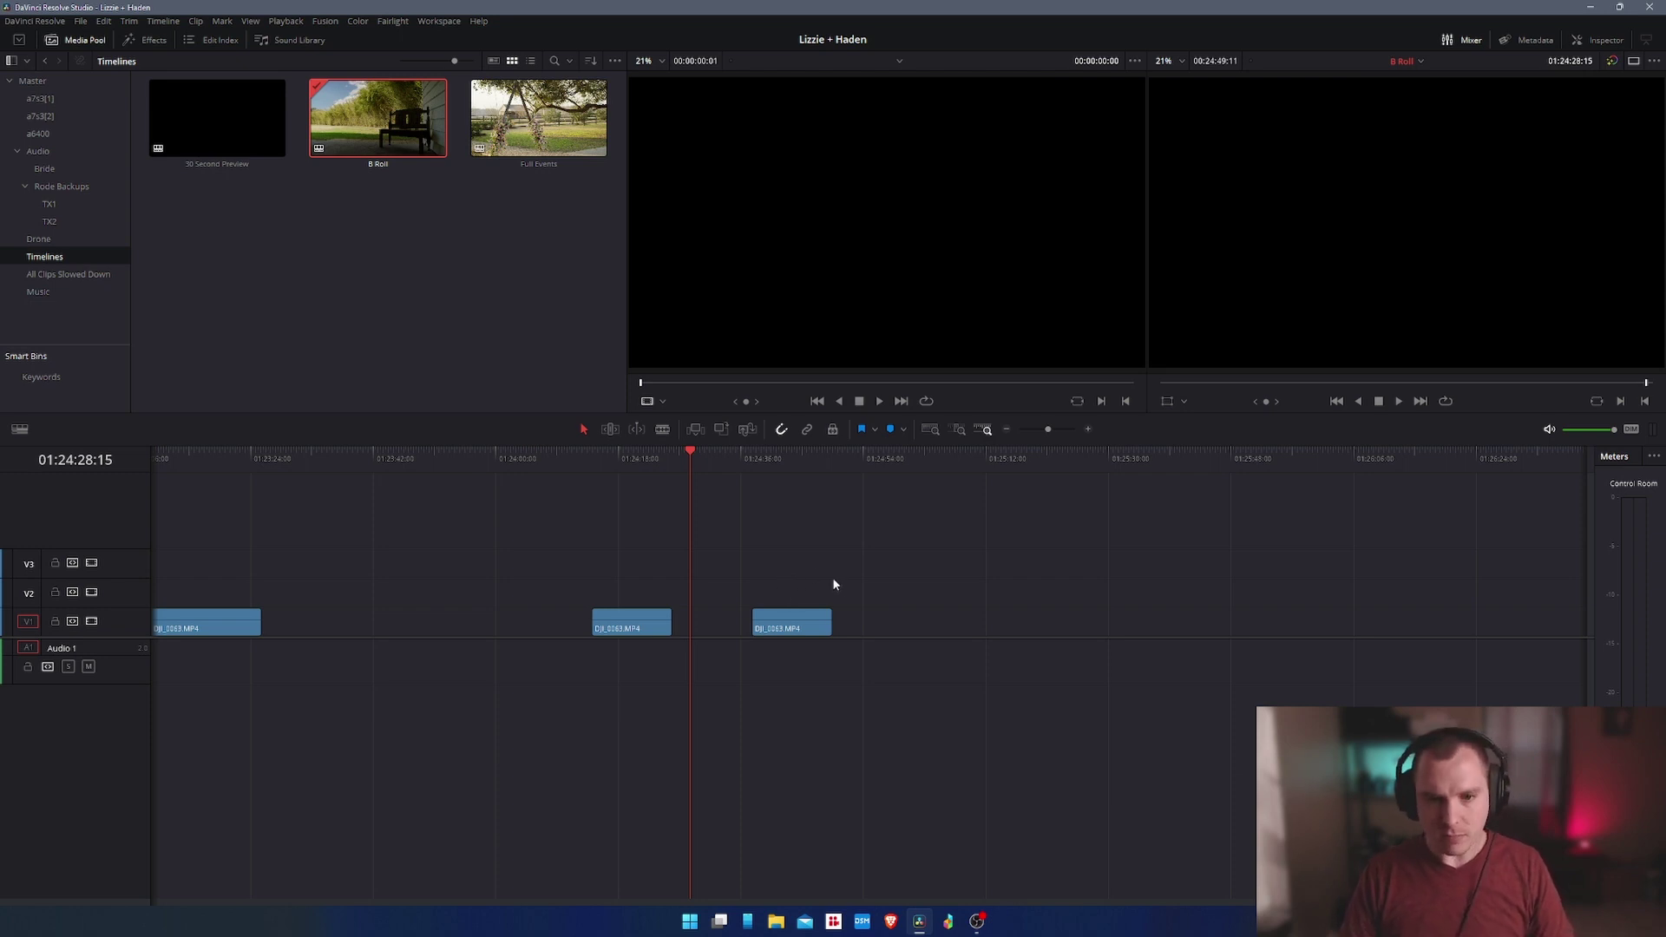
scroll(831, 580, "left", 5)
scroll(791, 581, "right", 4)
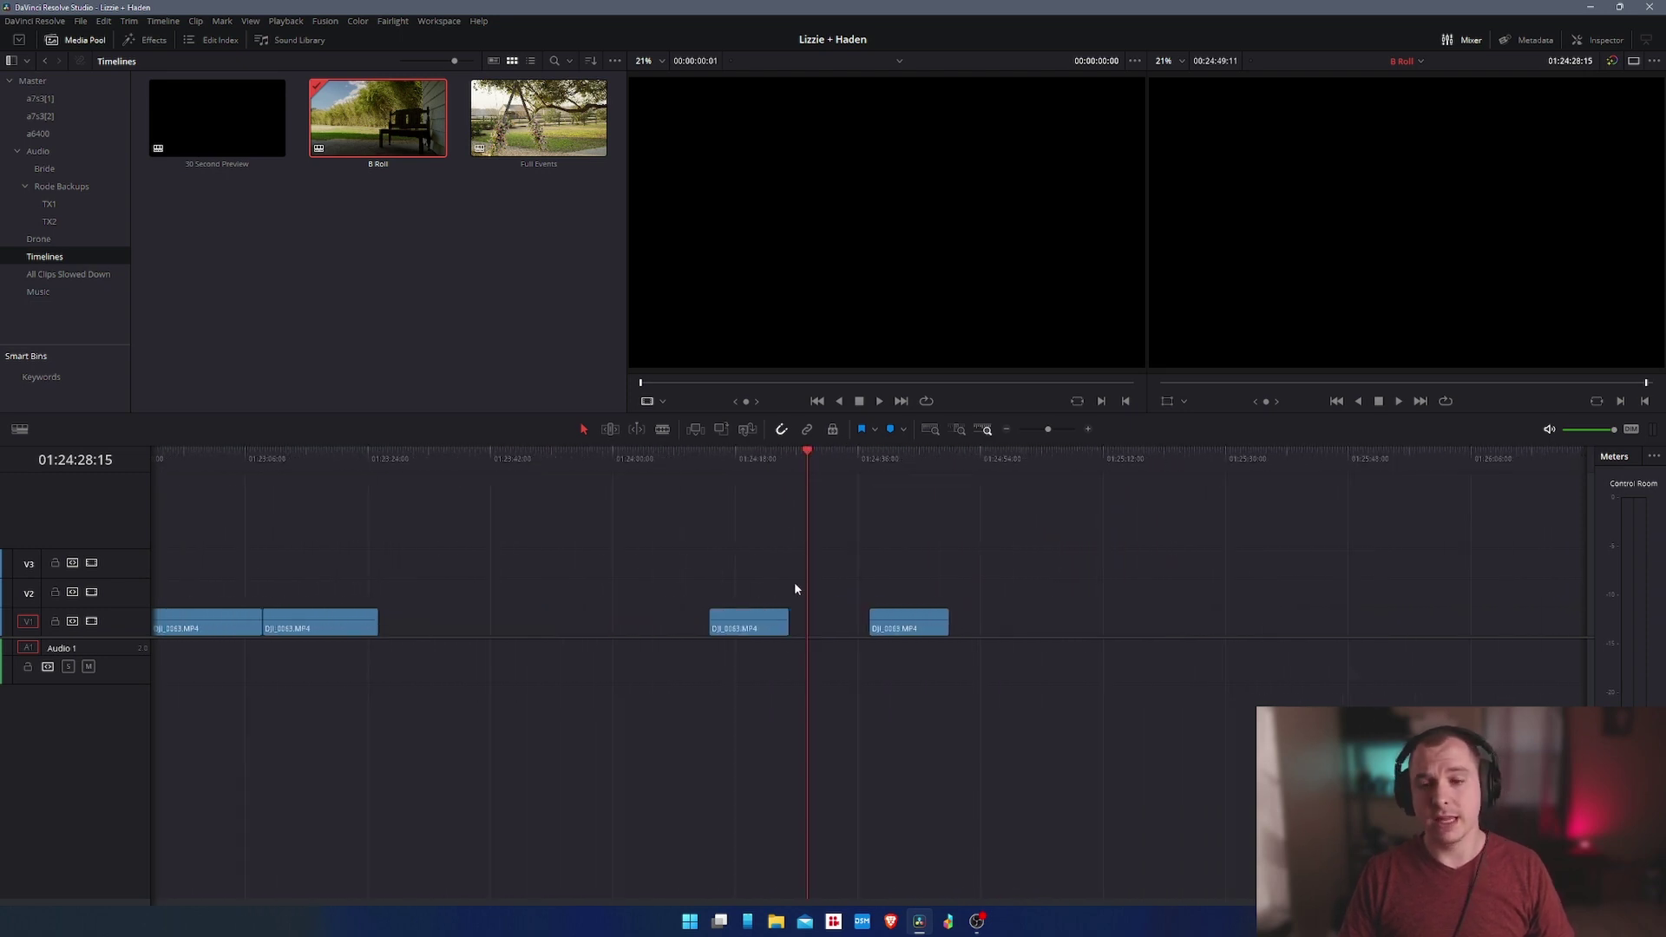
key("Right")
key("Right")
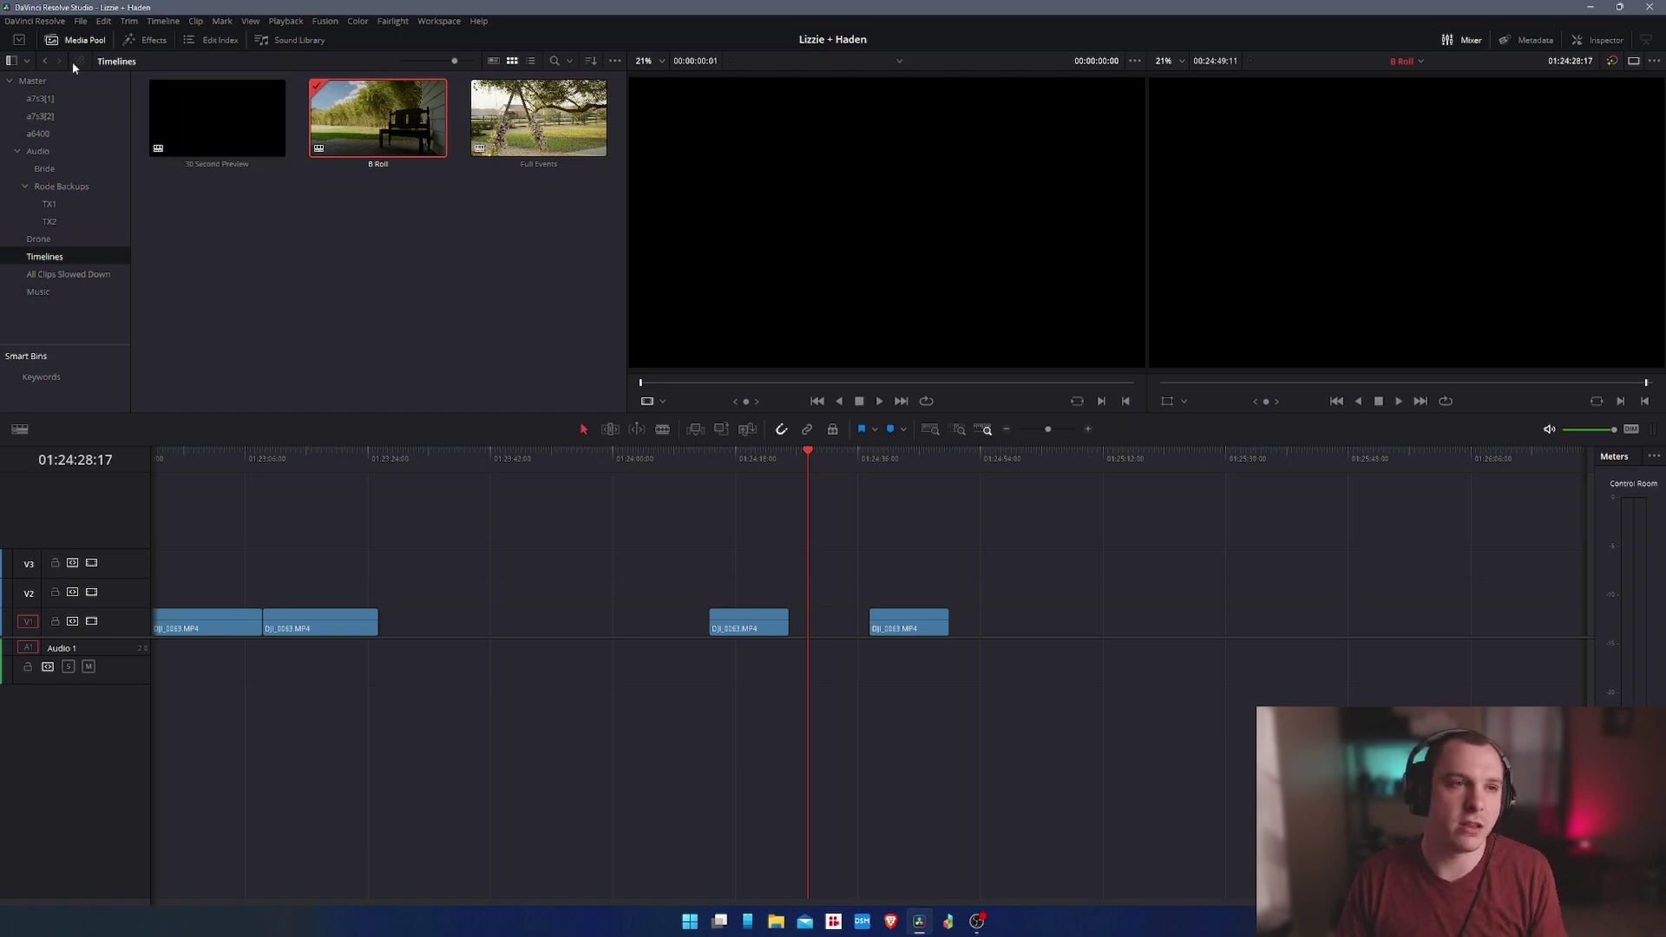
left_click(33, 23)
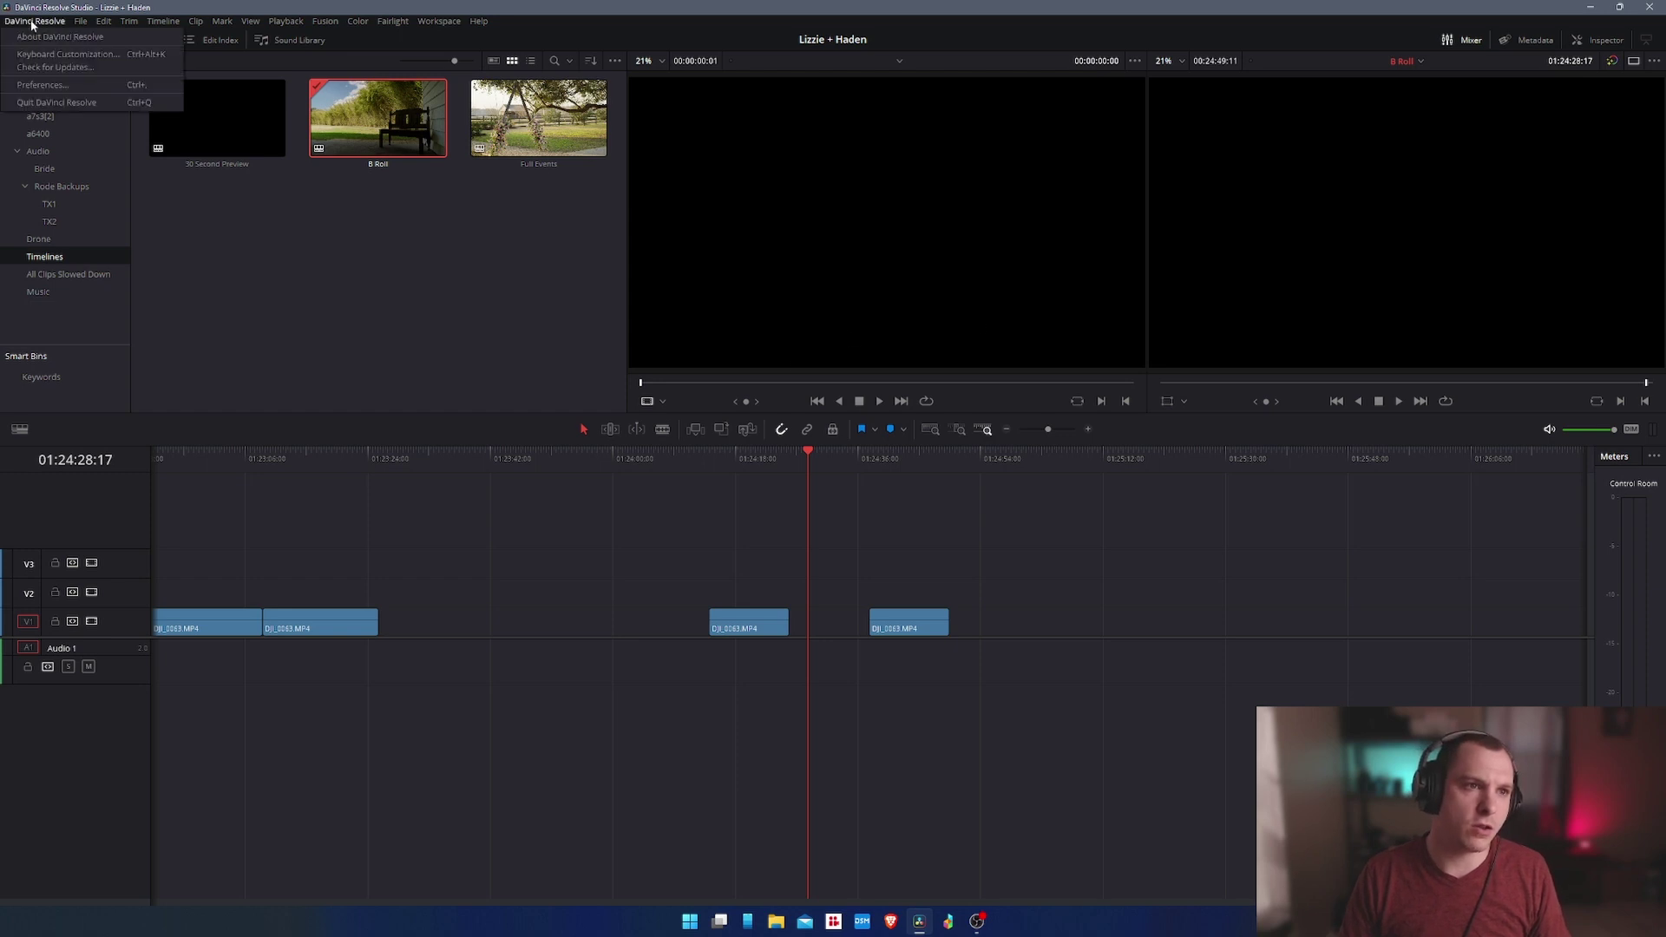
- Open Keyboard Customization and show that Z runs Delete Selected
left_click(72, 55)
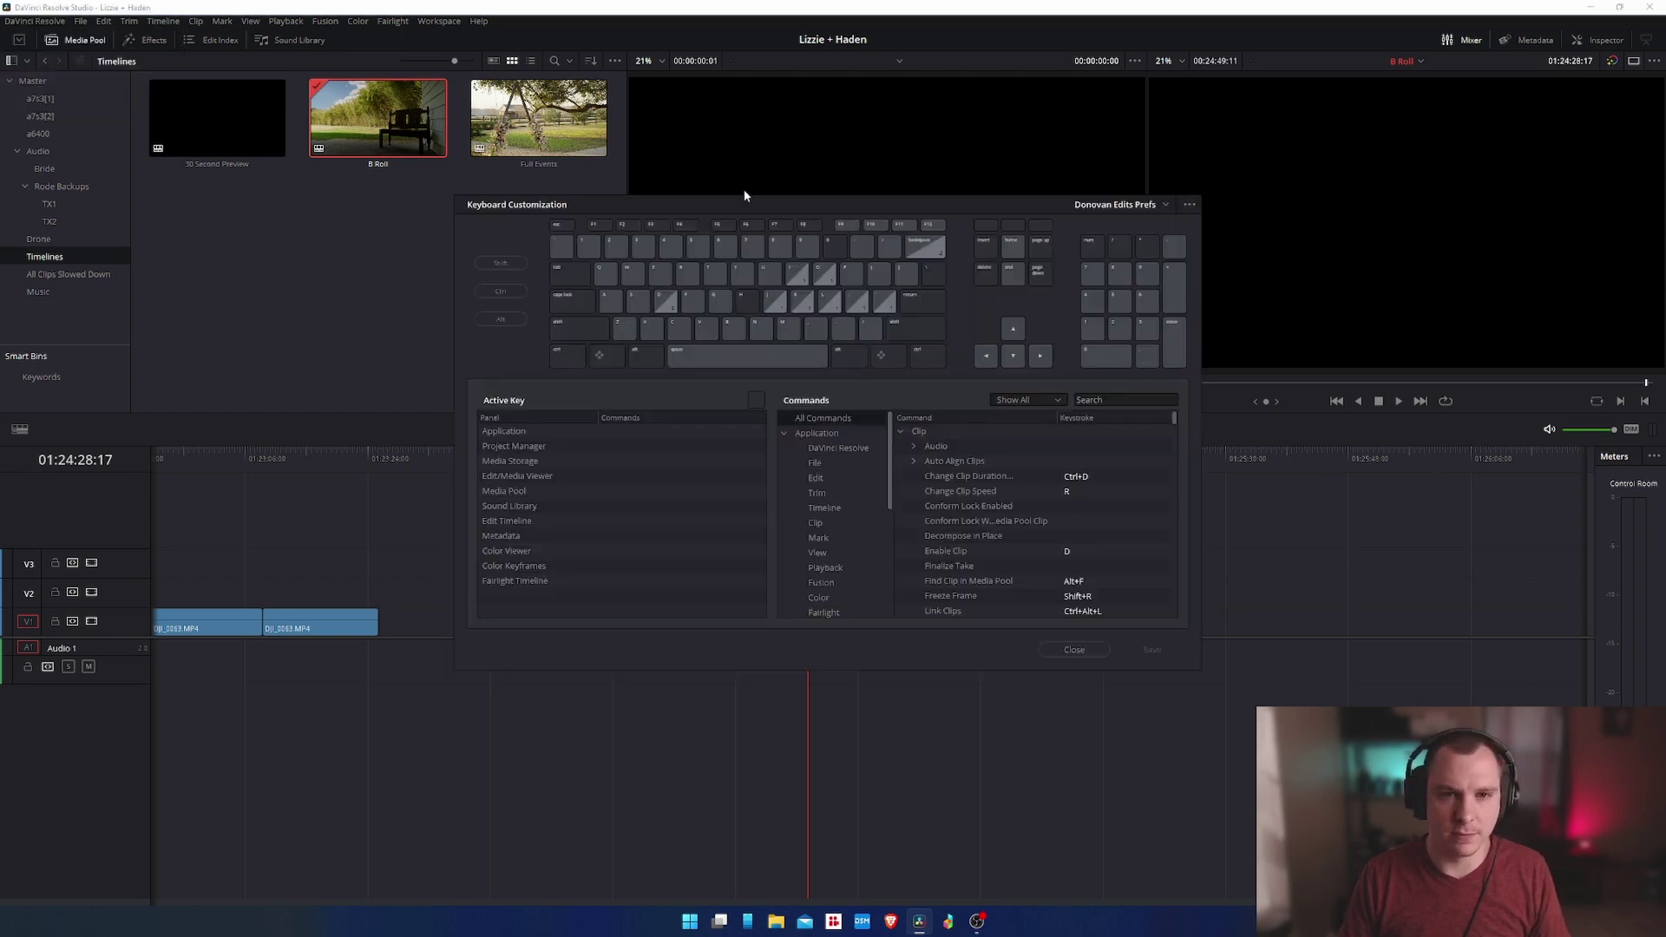
left_click_drag(744, 194, 758, 260)
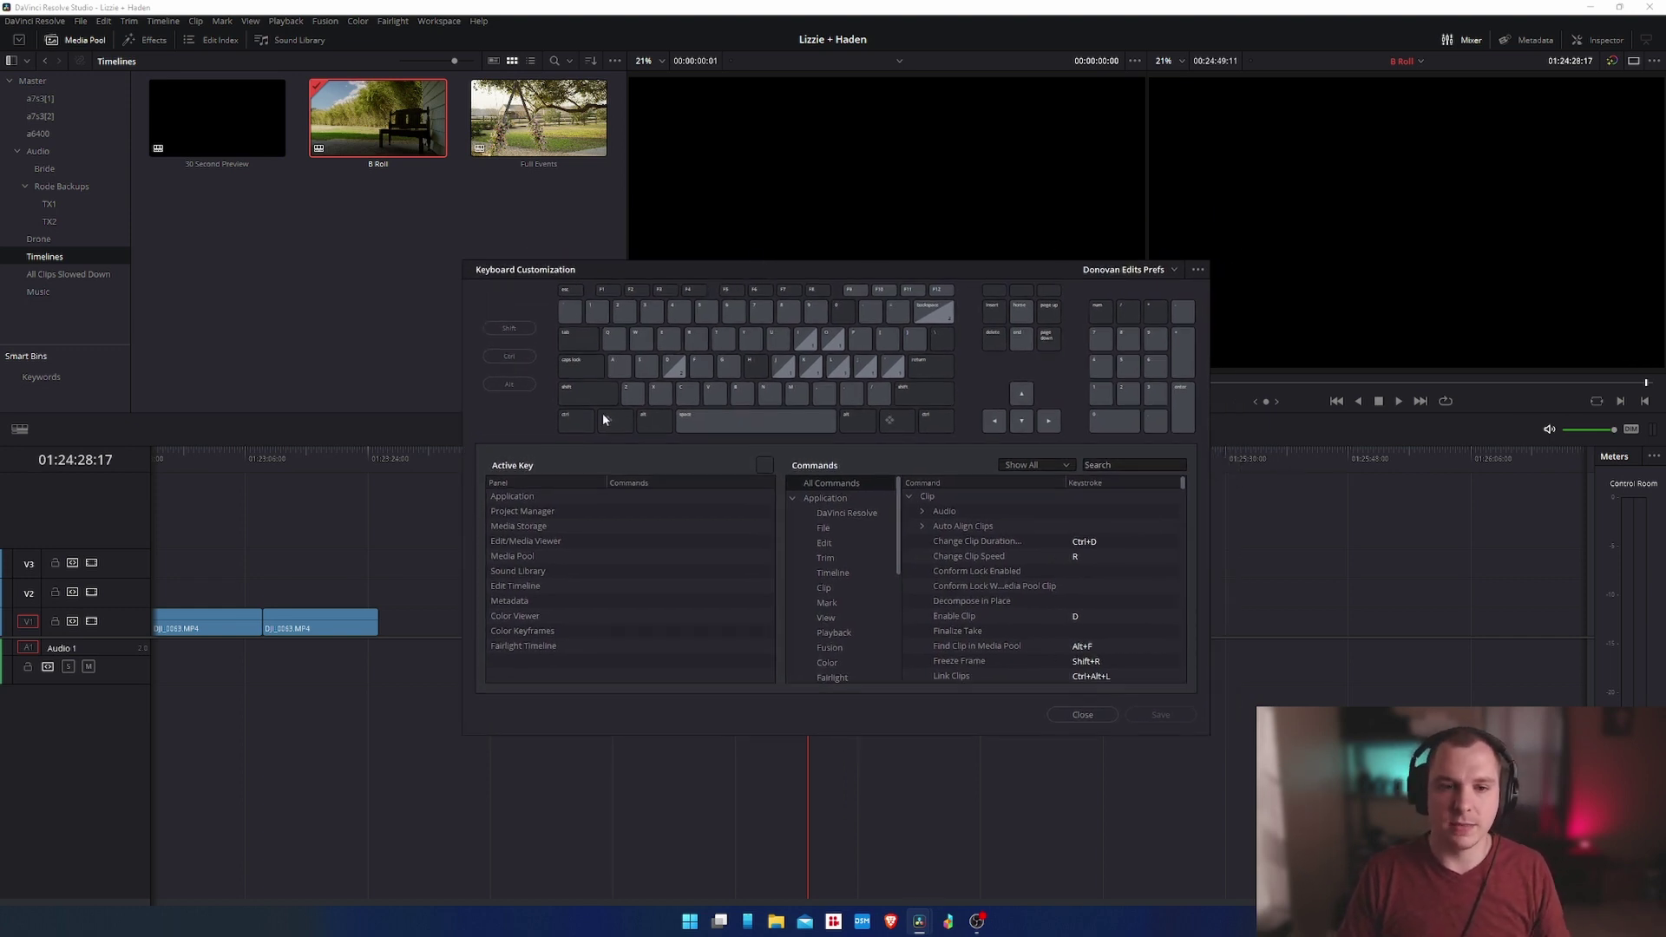
left_click(639, 397)
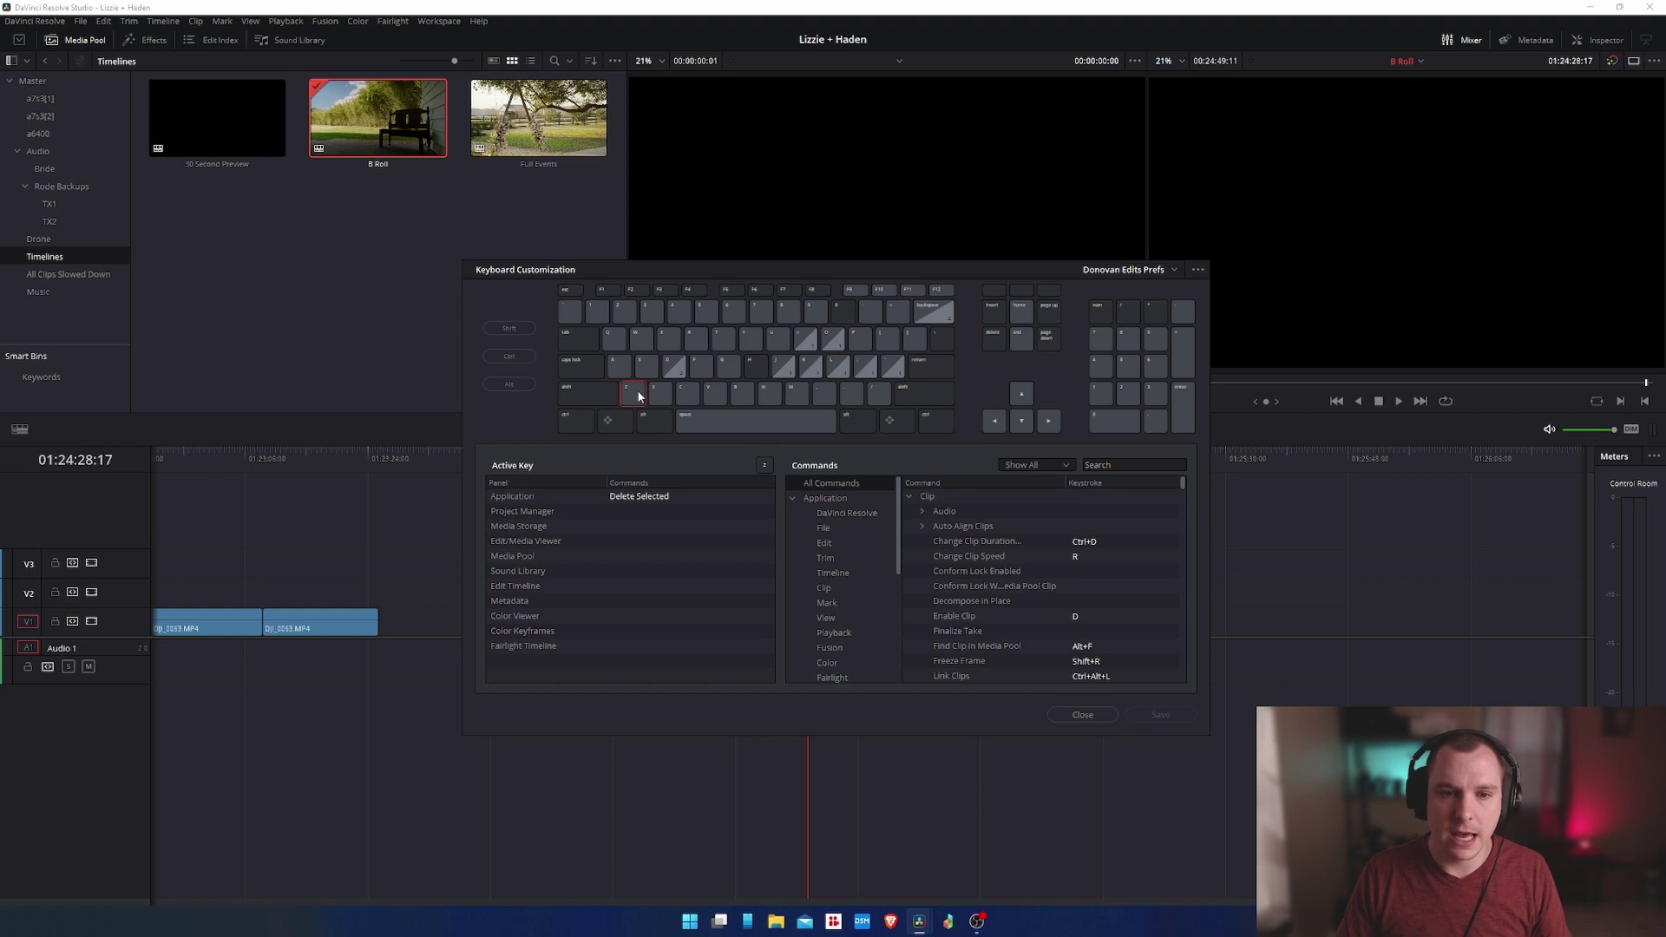
left_click(635, 497)
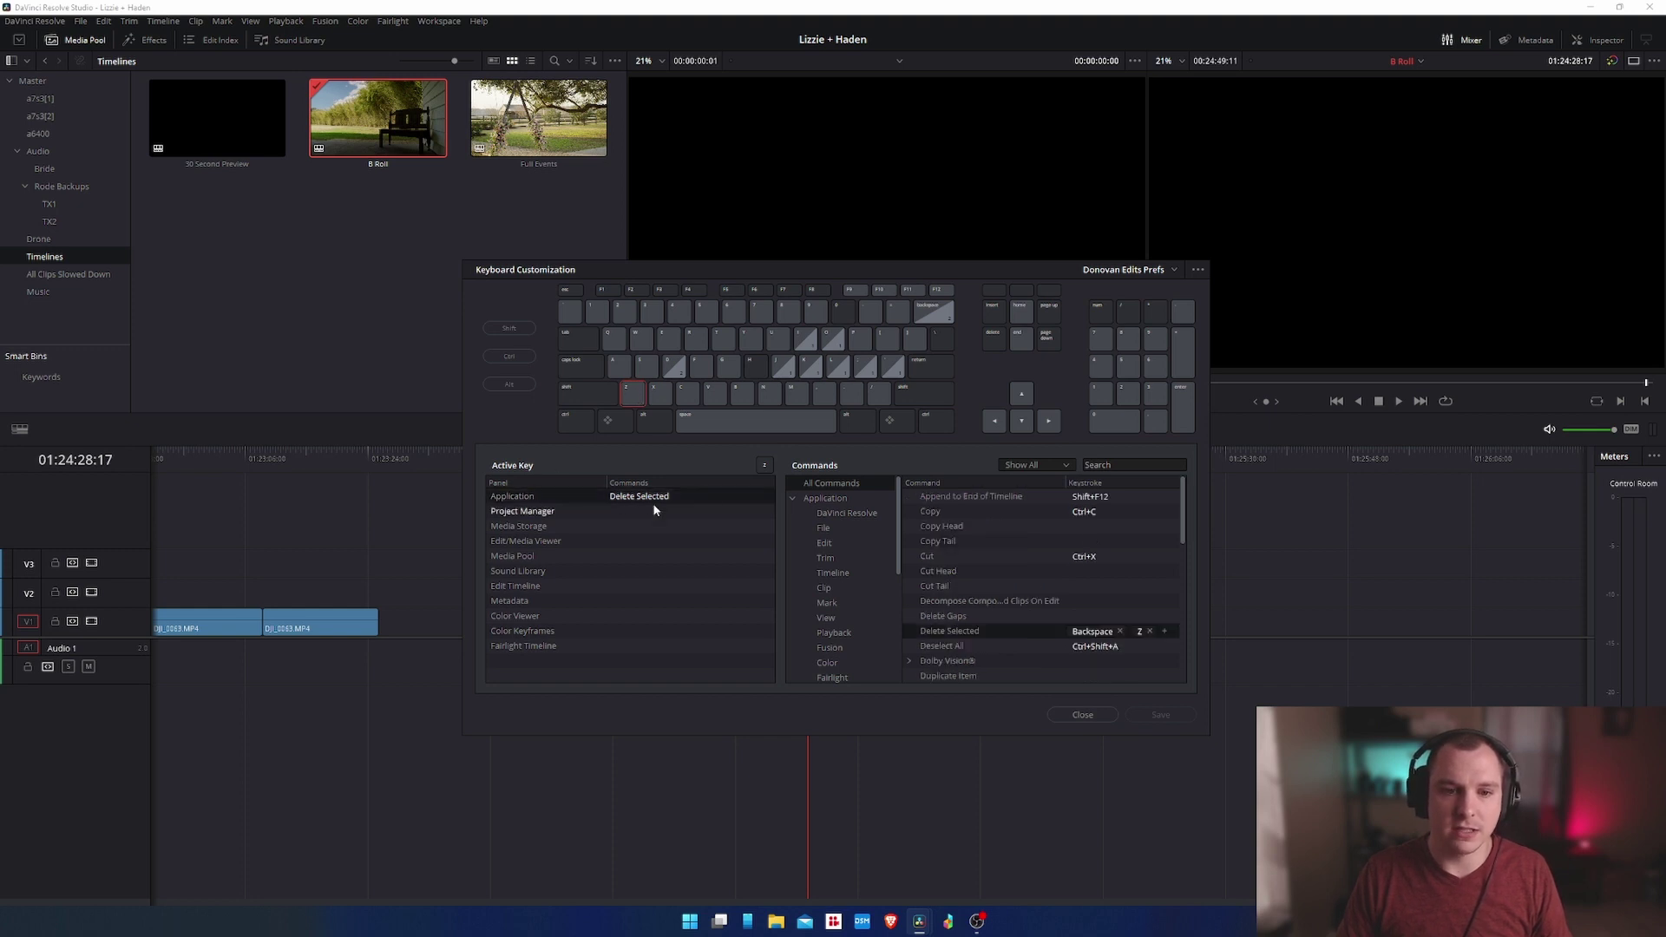
- Filter to the Edit category and inspect Deselect All, Delete Gaps and Delete Selected shortcuts
left_click(824, 542)
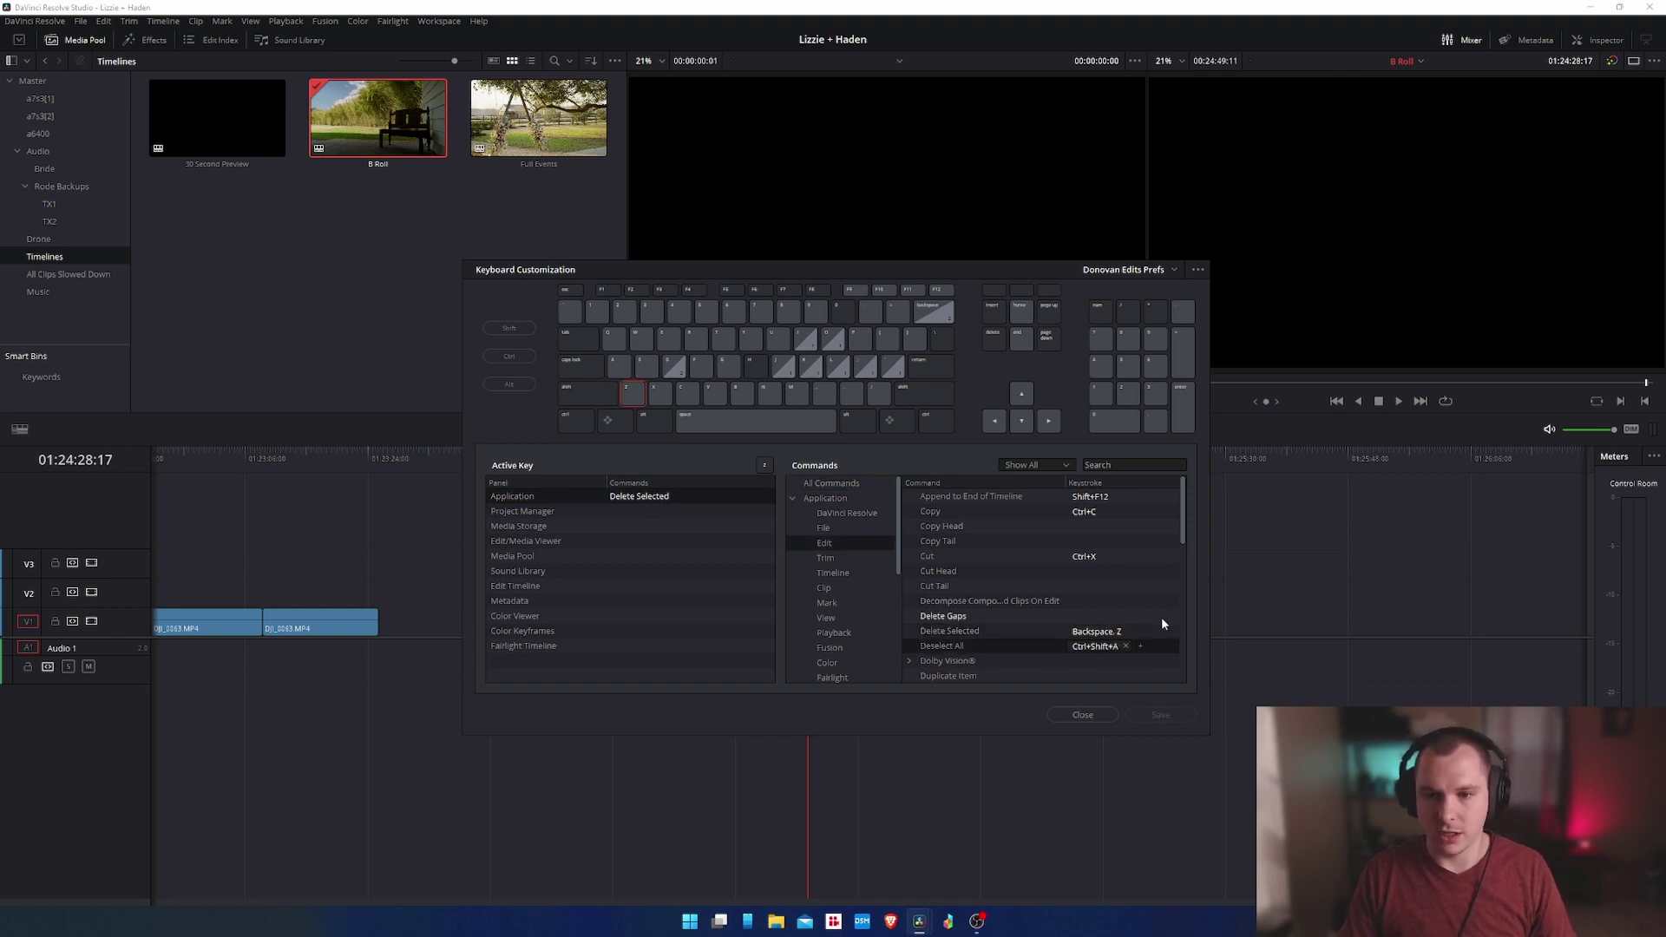
left_click(1148, 644)
left_click(1068, 617)
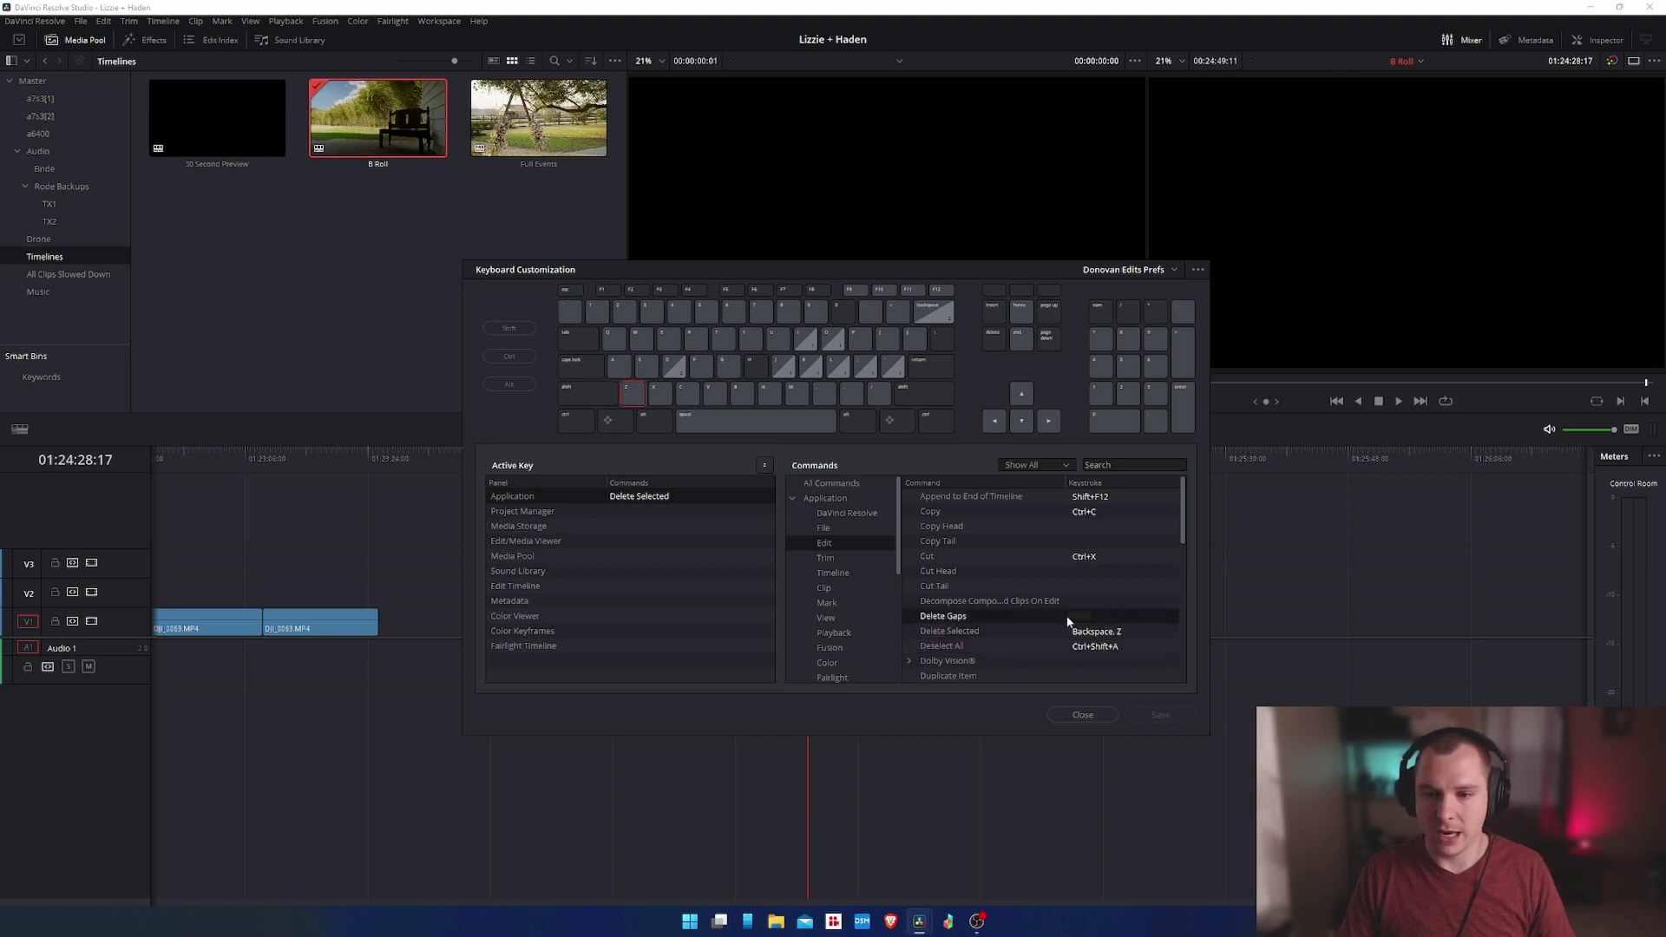
left_click(1118, 632)
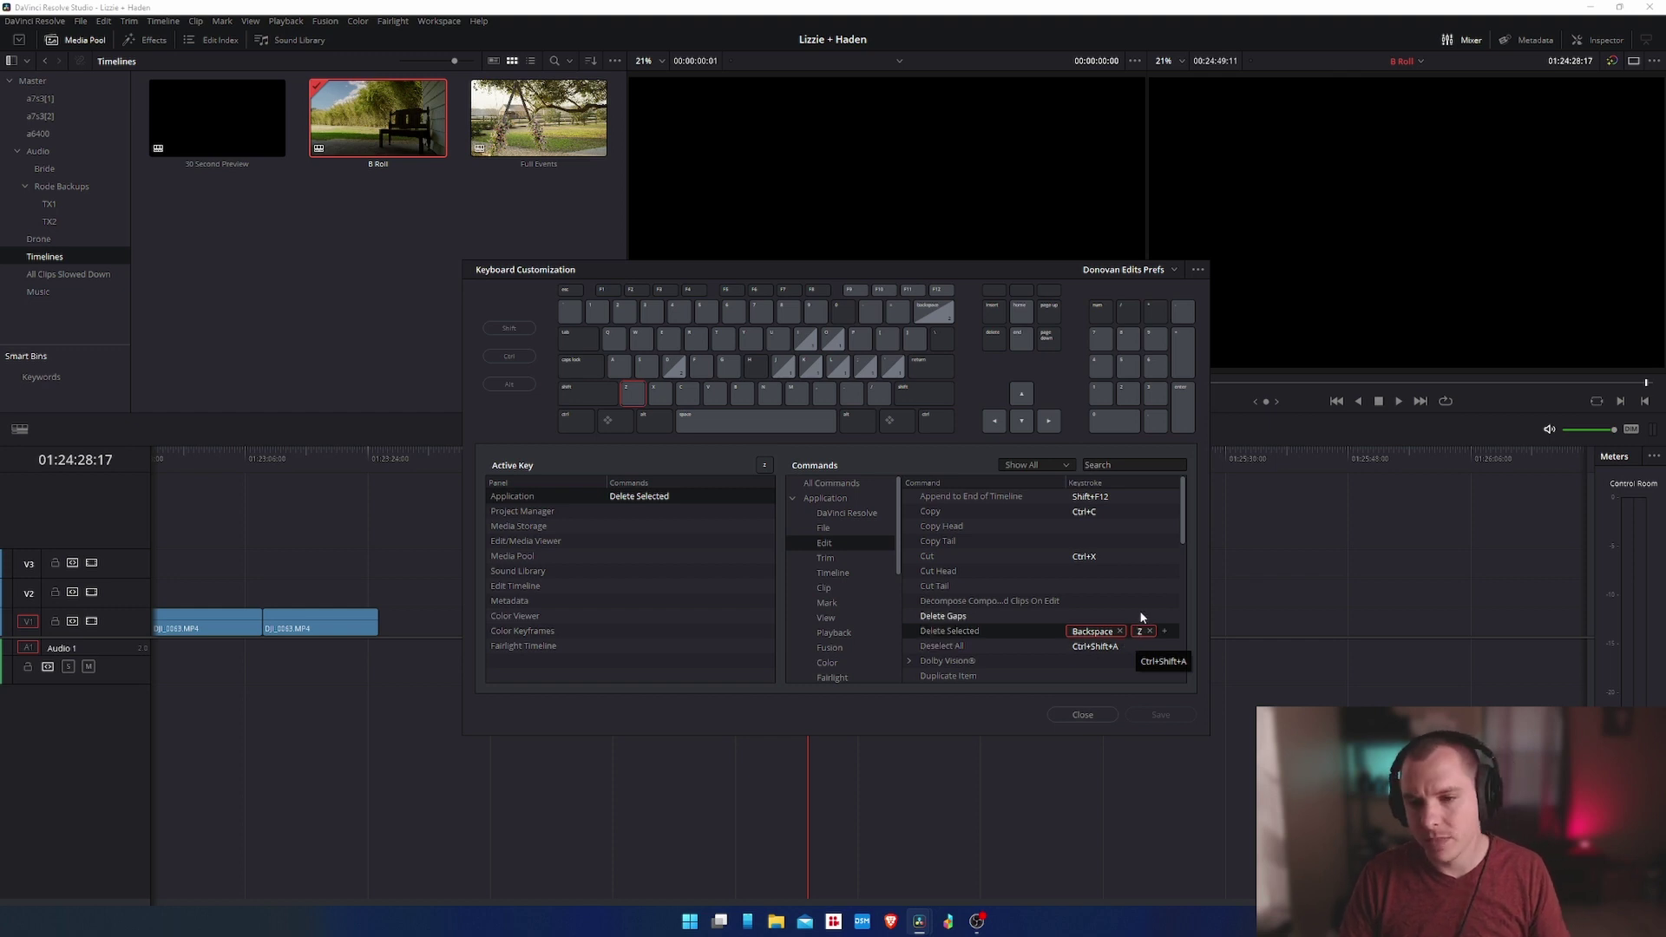
left_click(655, 395)
- Show that X runs Ripple Delete and C runs Razor alongside Ctrl+B
left_click(652, 497)
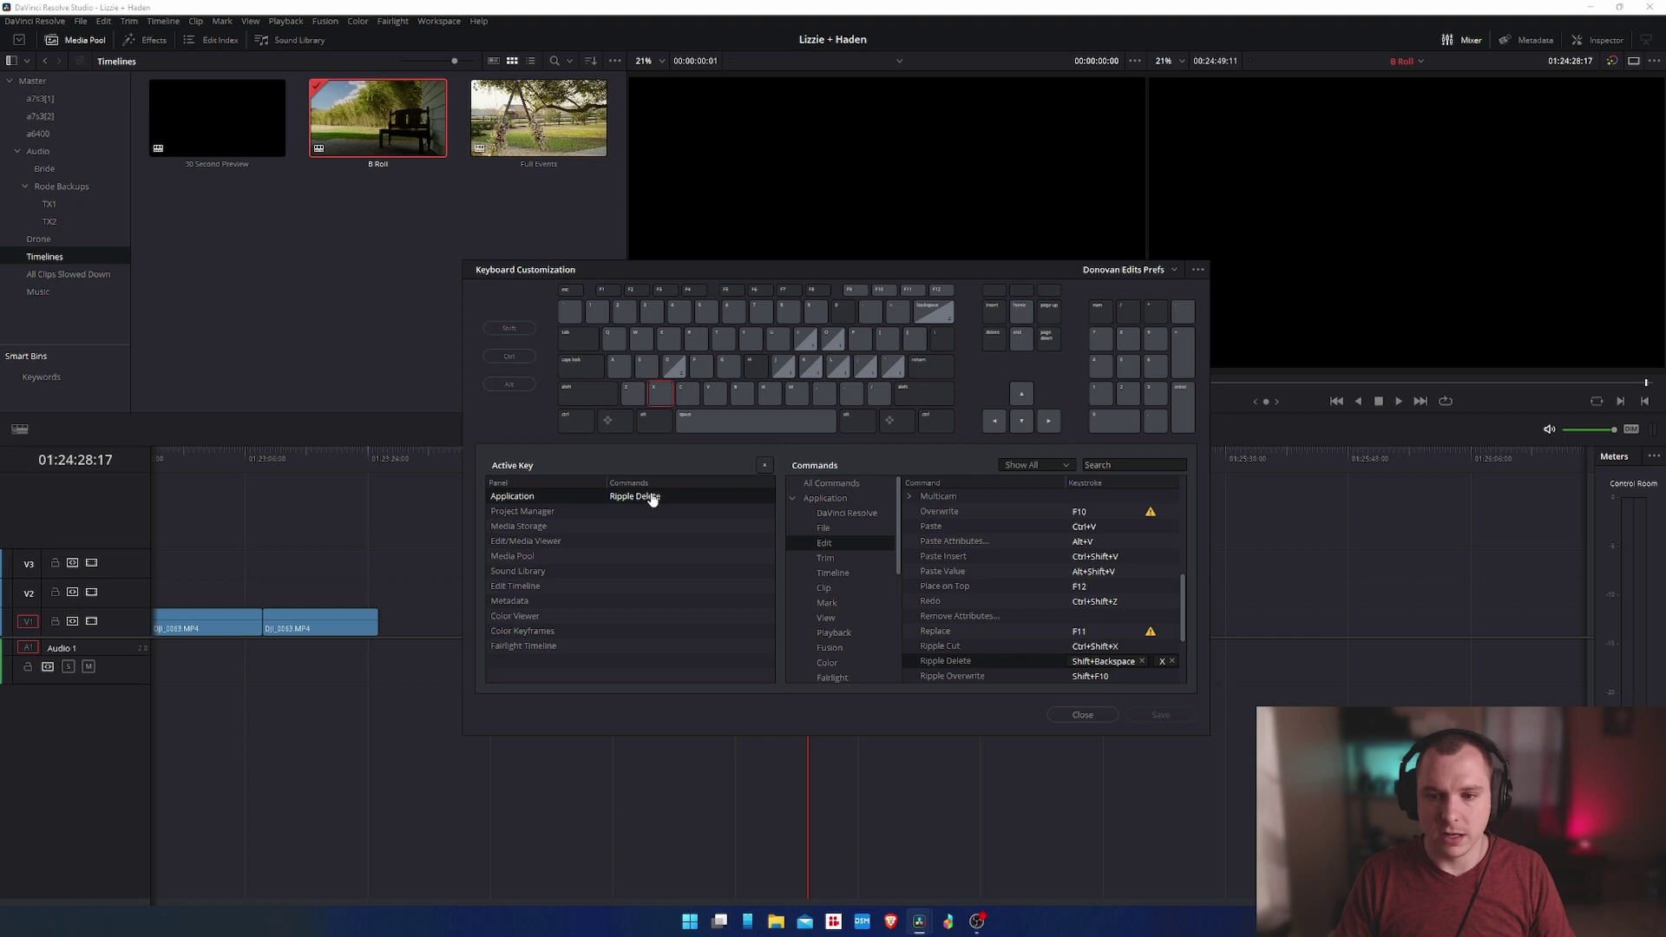
scroll(1127, 585, "down", 1)
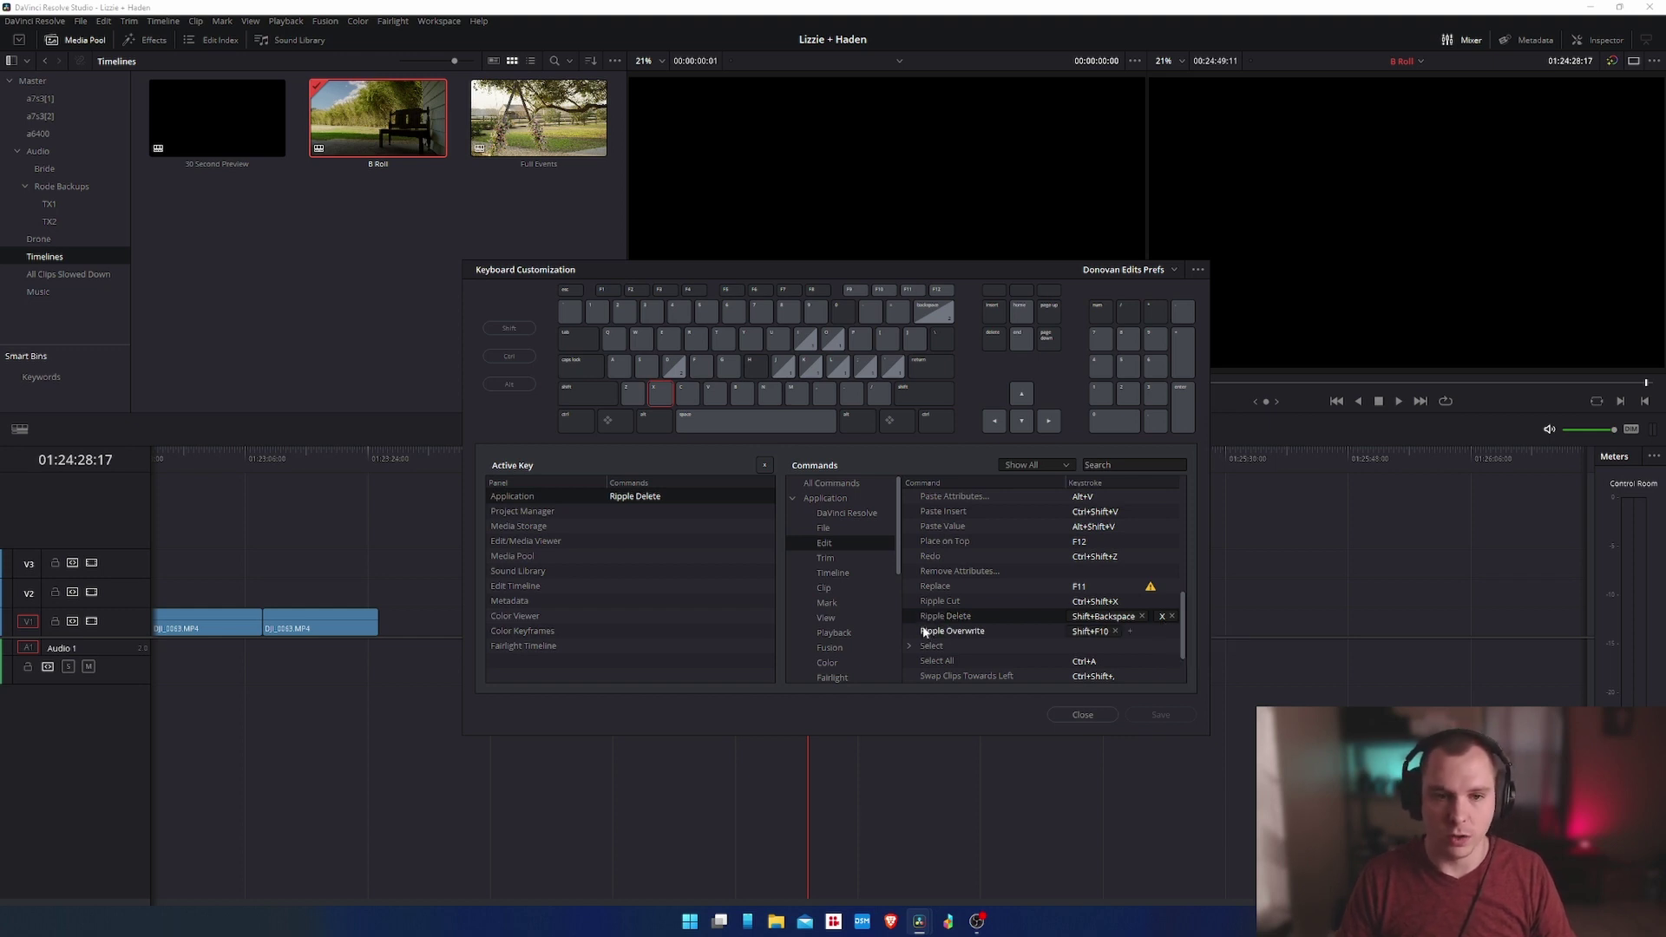
left_click(687, 394)
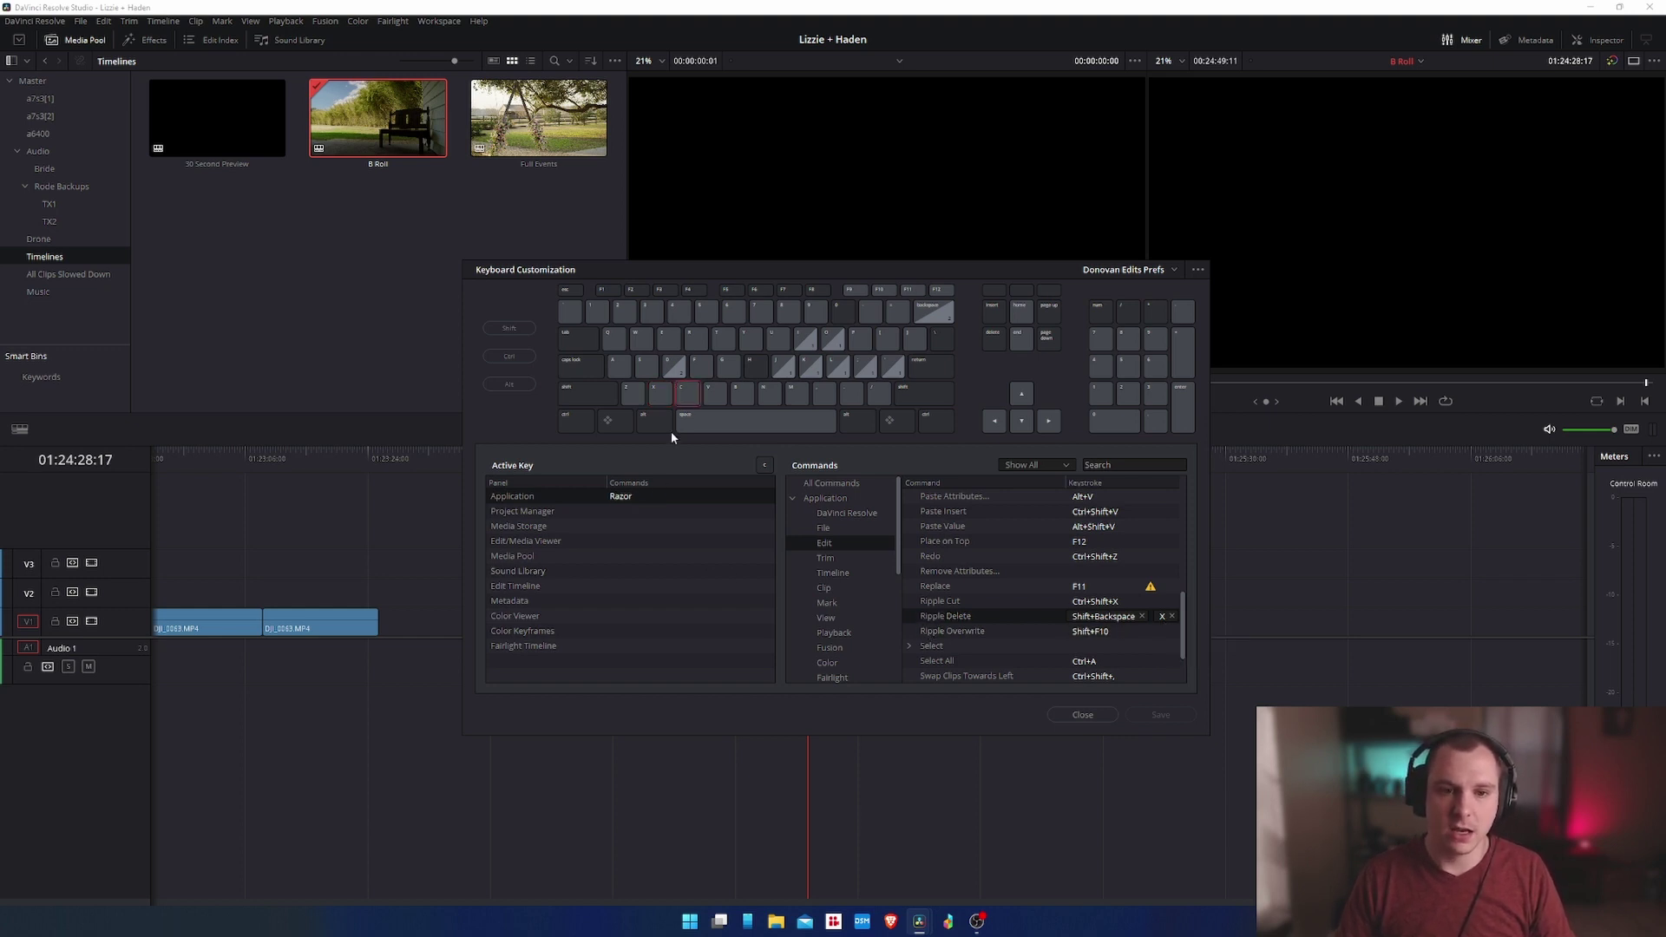
left_click(621, 499)
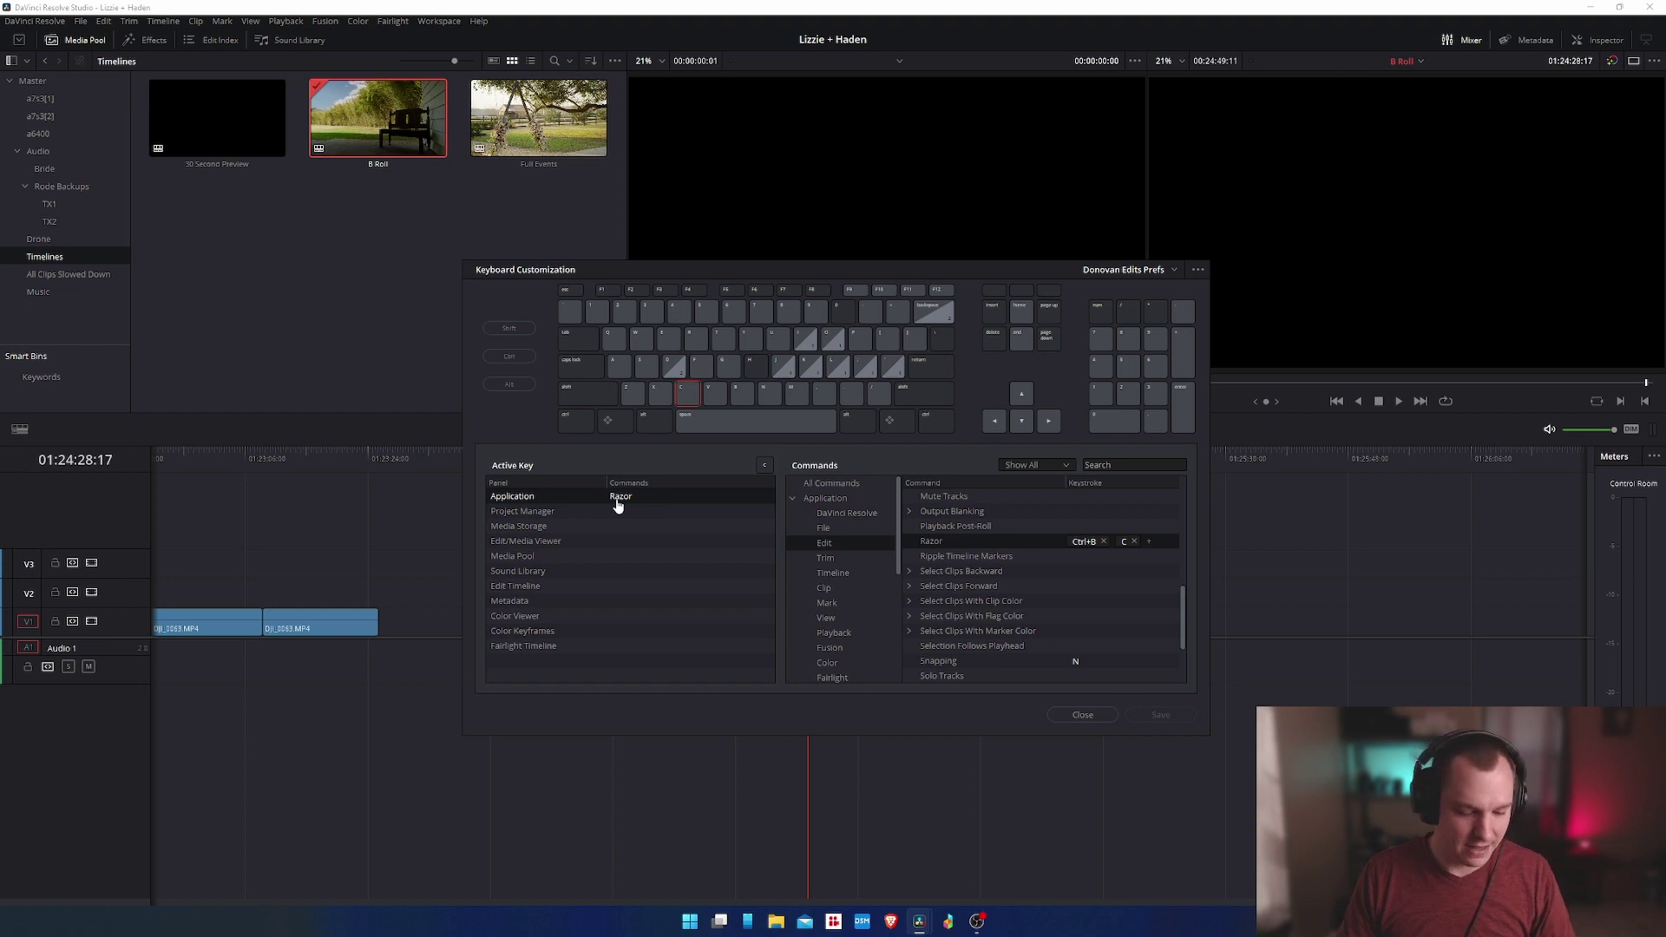
left_click(833, 572)
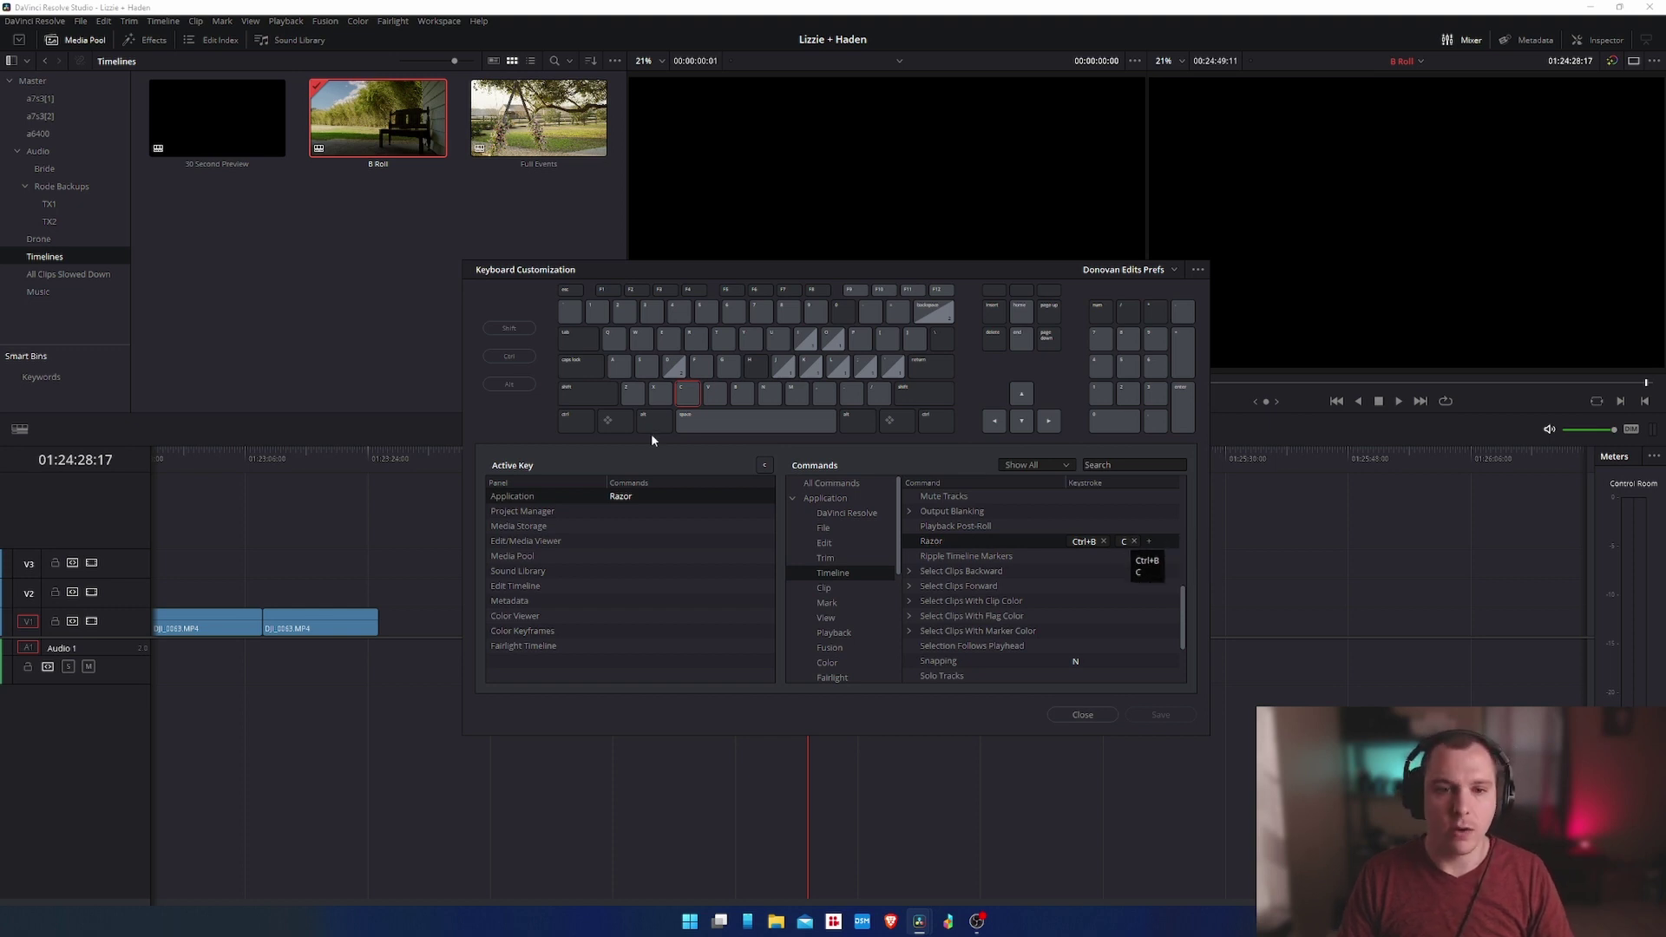
left_click(653, 399)
left_click(641, 498)
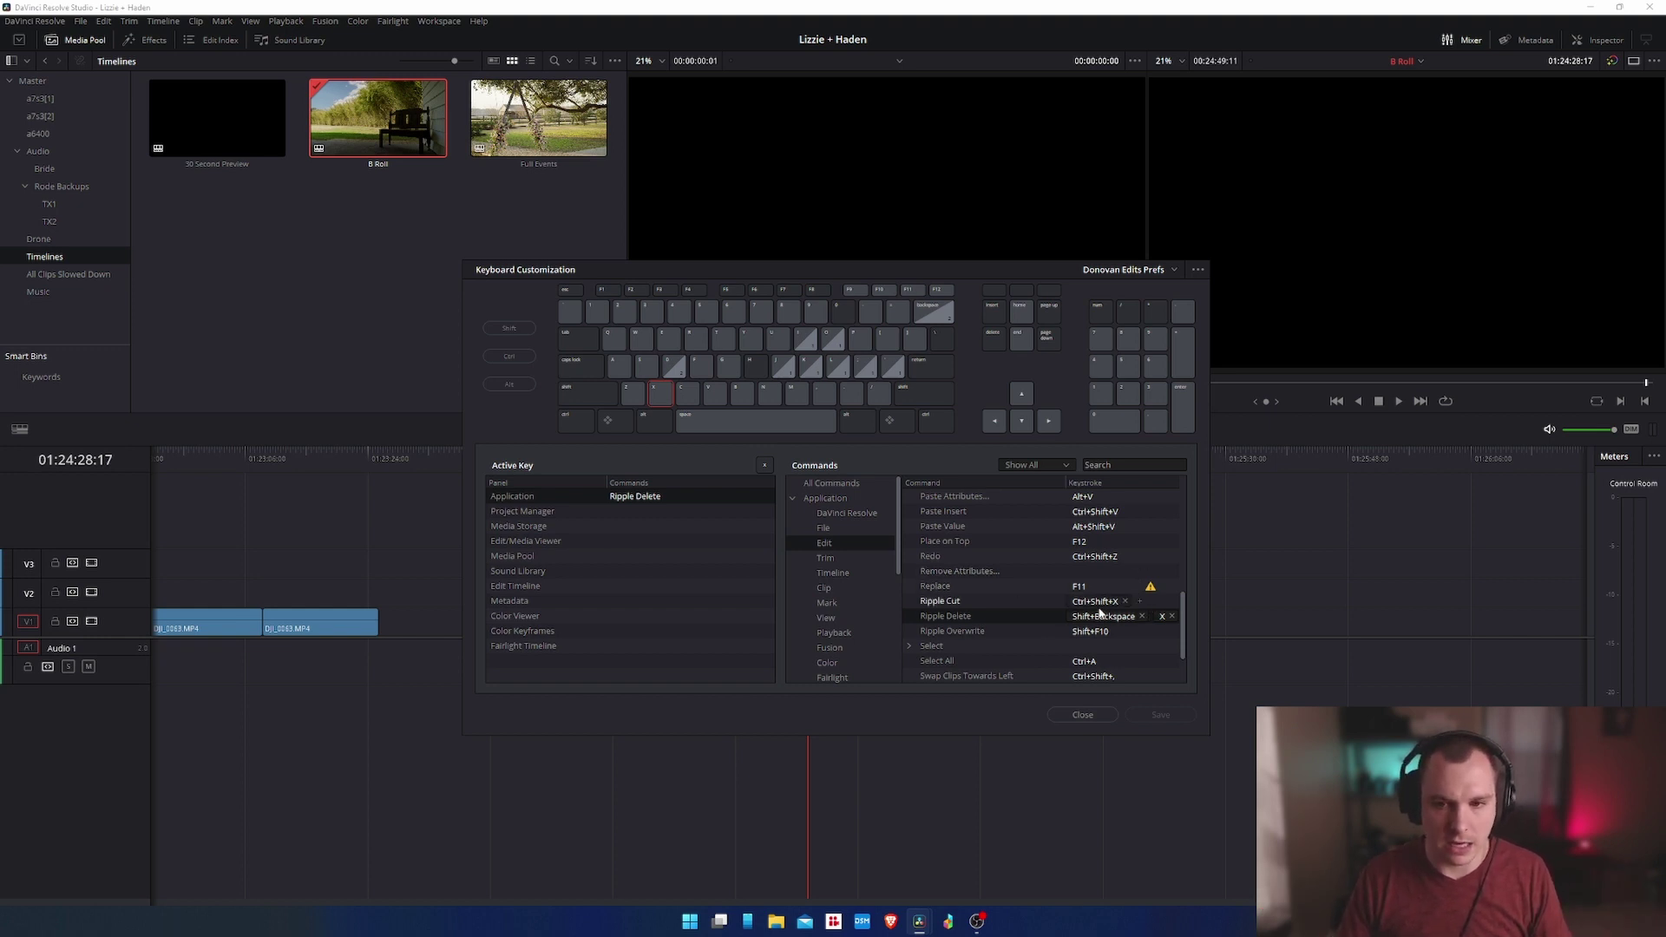
- Scroll the Commands list to Ripple Delete (Shift+Backspace and X), then close Keyboard Customization
scroll(1118, 625, "up", 4)
scroll(1116, 623, "down", 1)
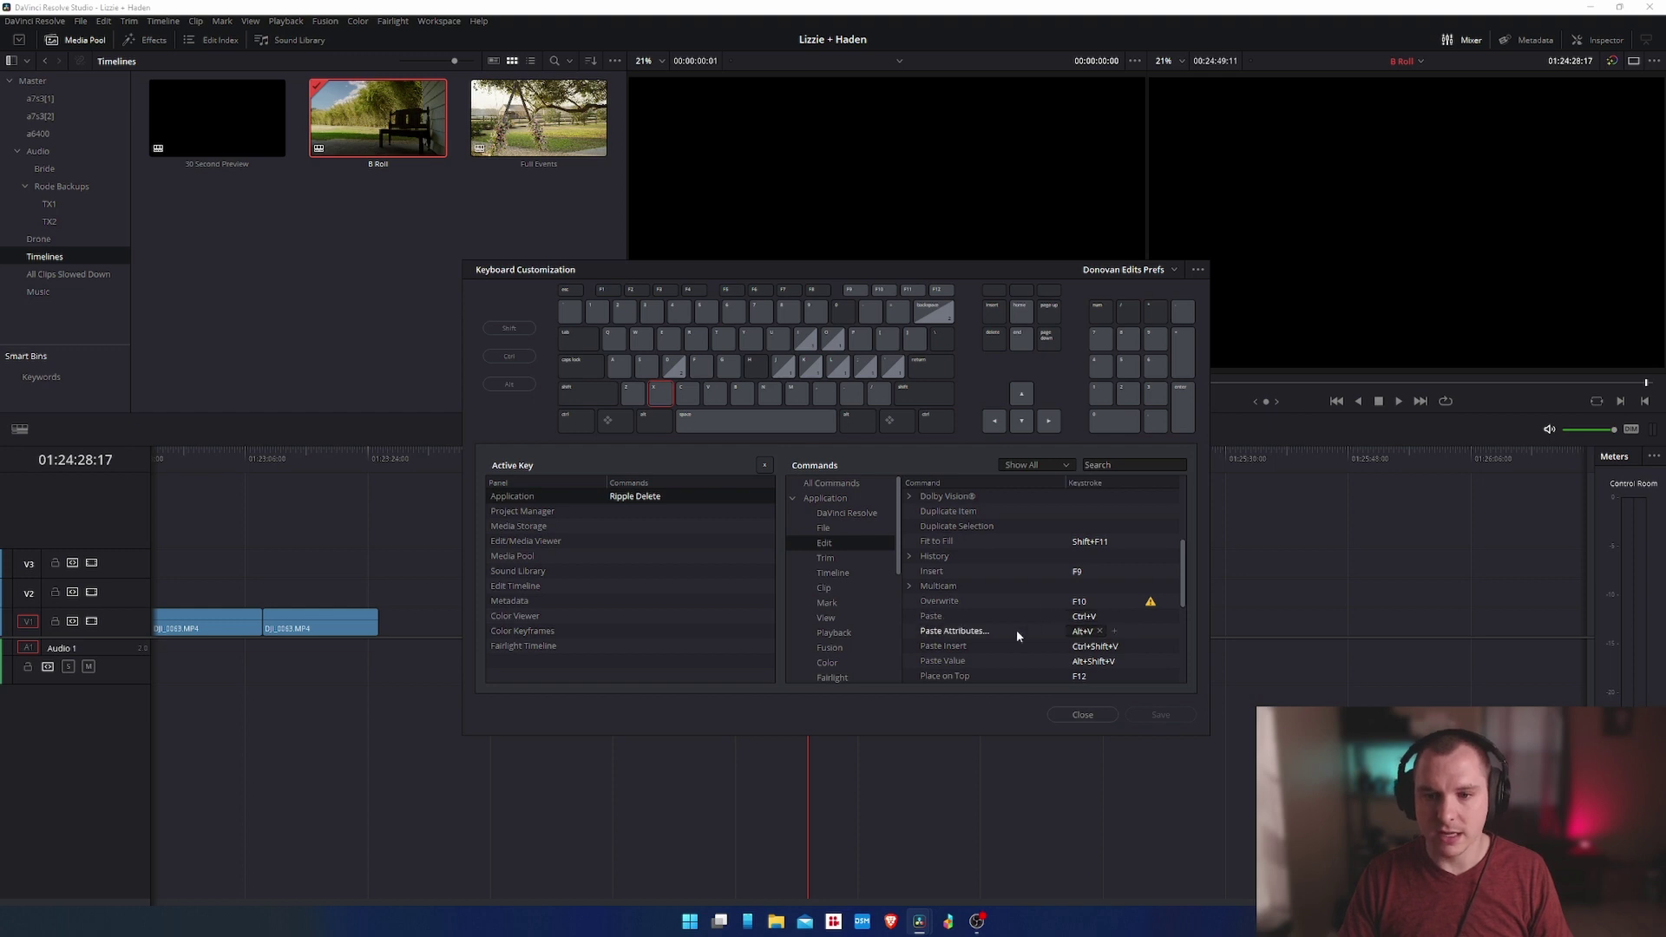
scroll(998, 599, "down", 2)
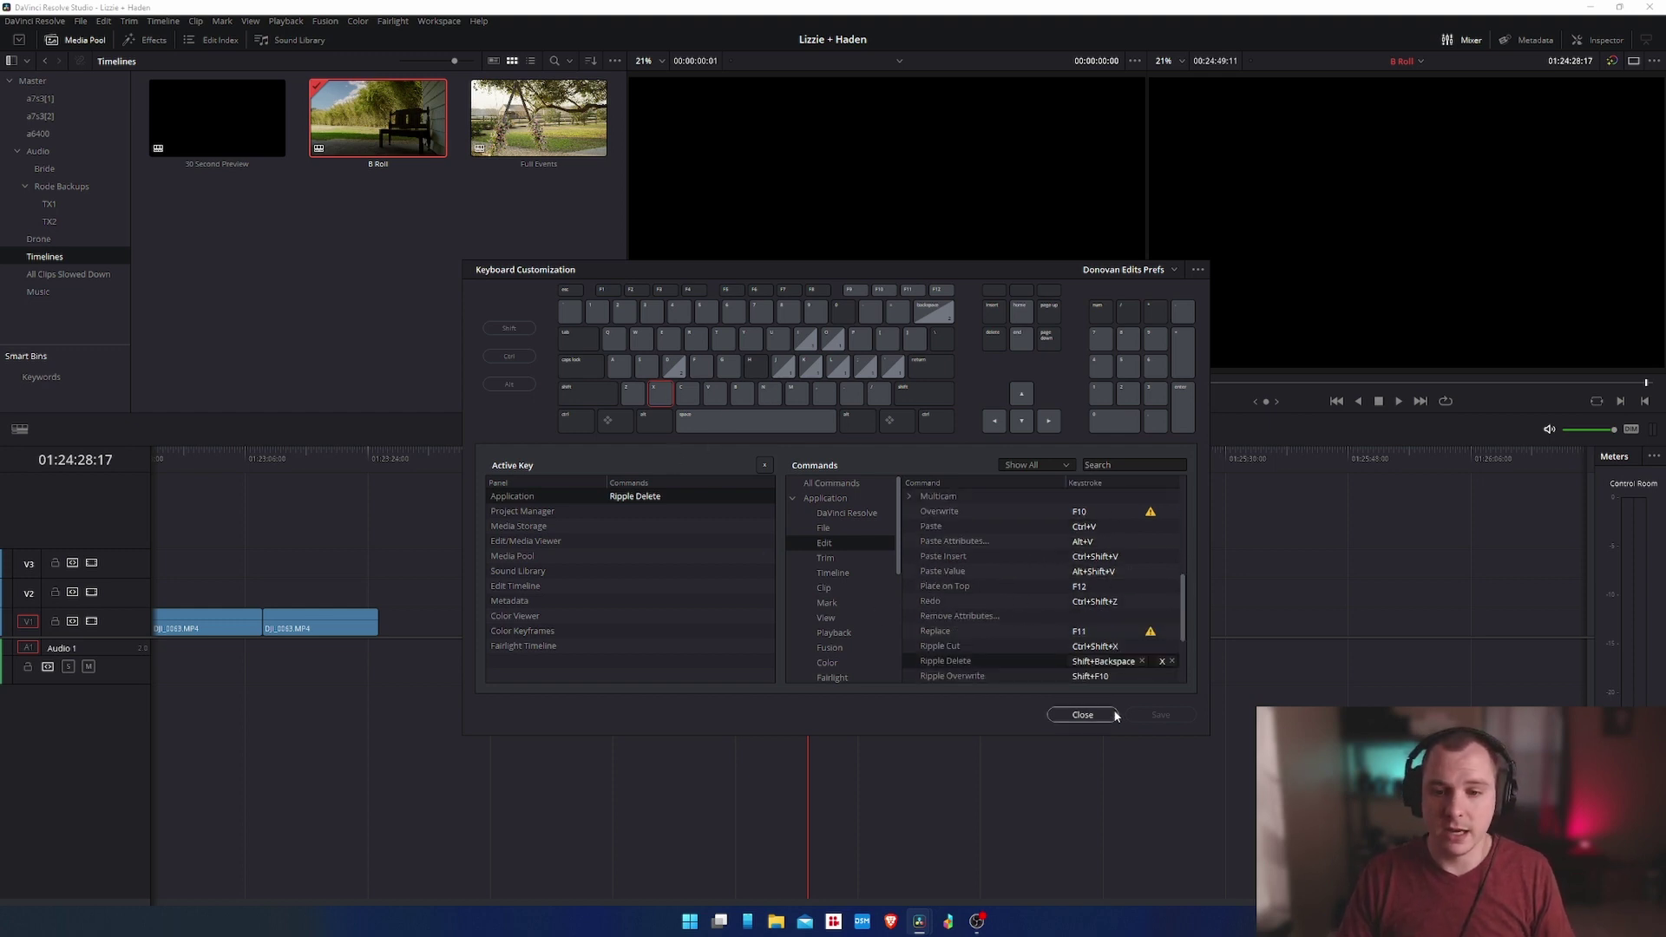
left_click(1082, 714)
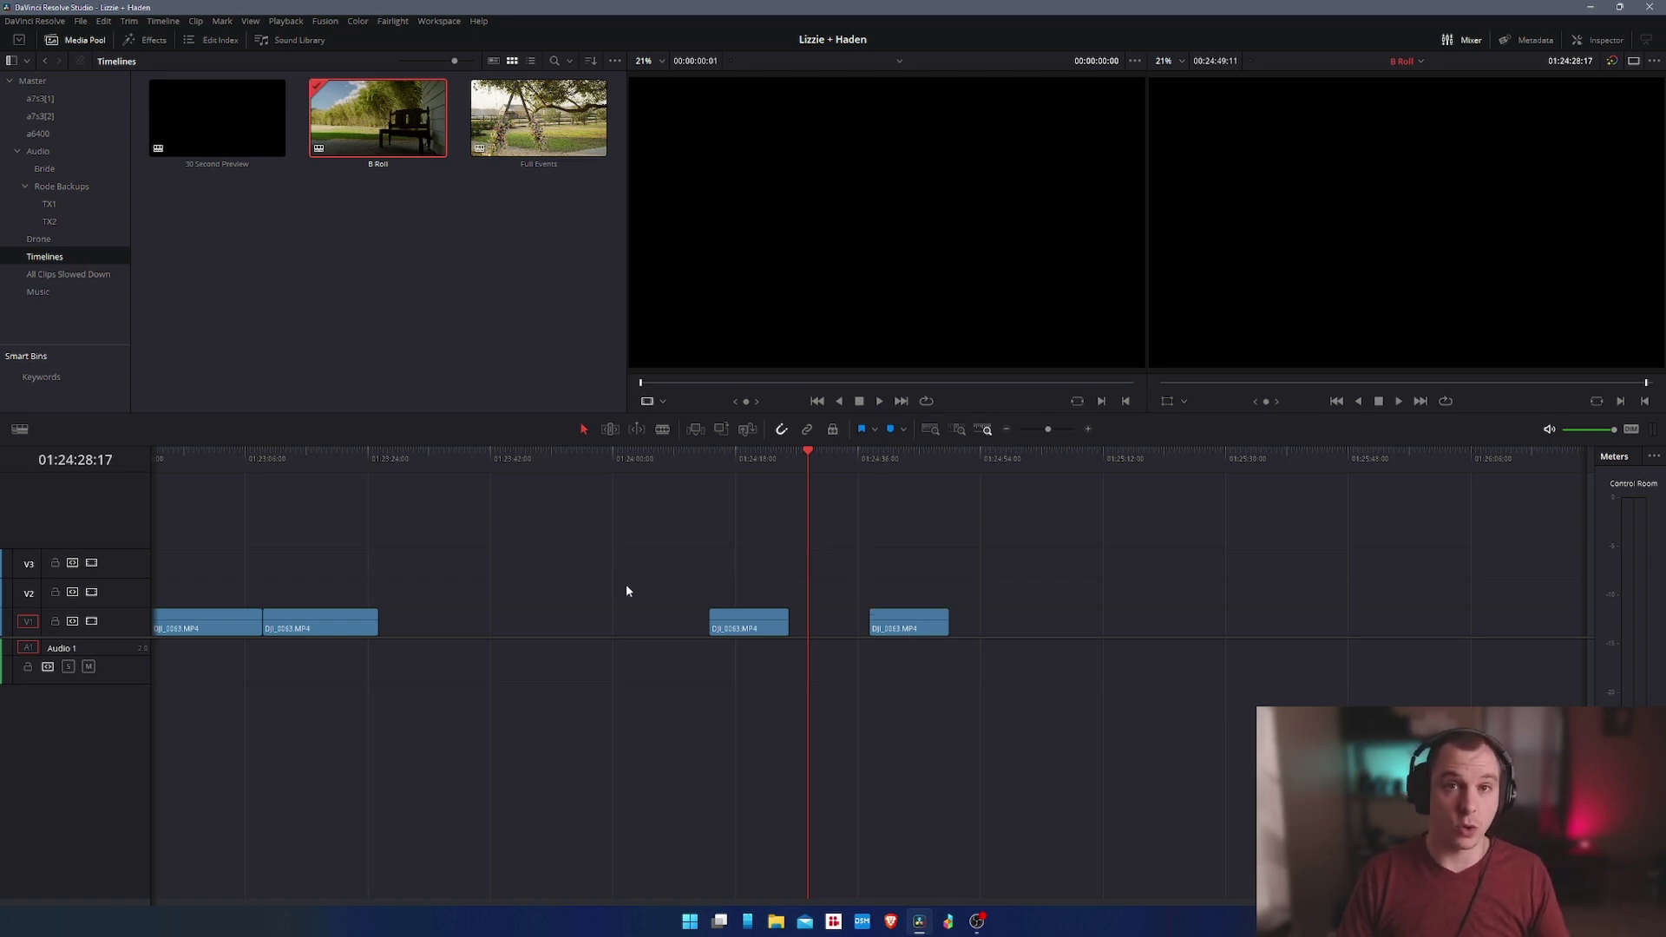
- Zoom the timeline out to show all wedding clips and return the playhead to the start
scroll(565, 599, "left", 5)
scroll(820, 617, "down", 10)
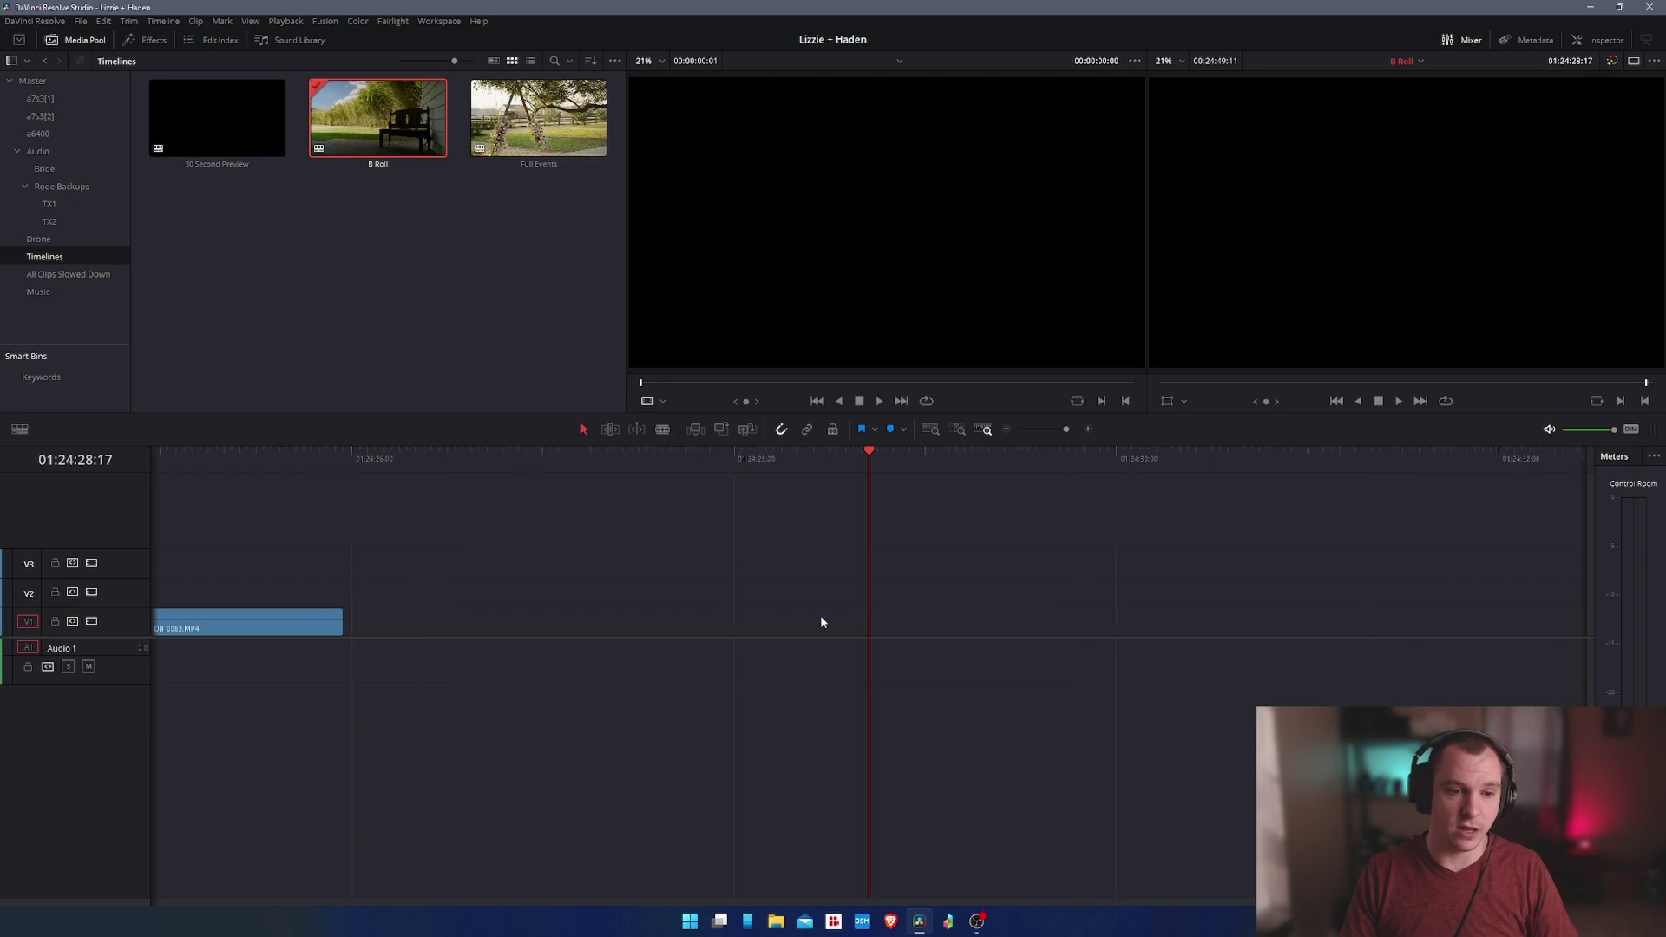
scroll(812, 622, "up", 10)
left_click(573, 460)
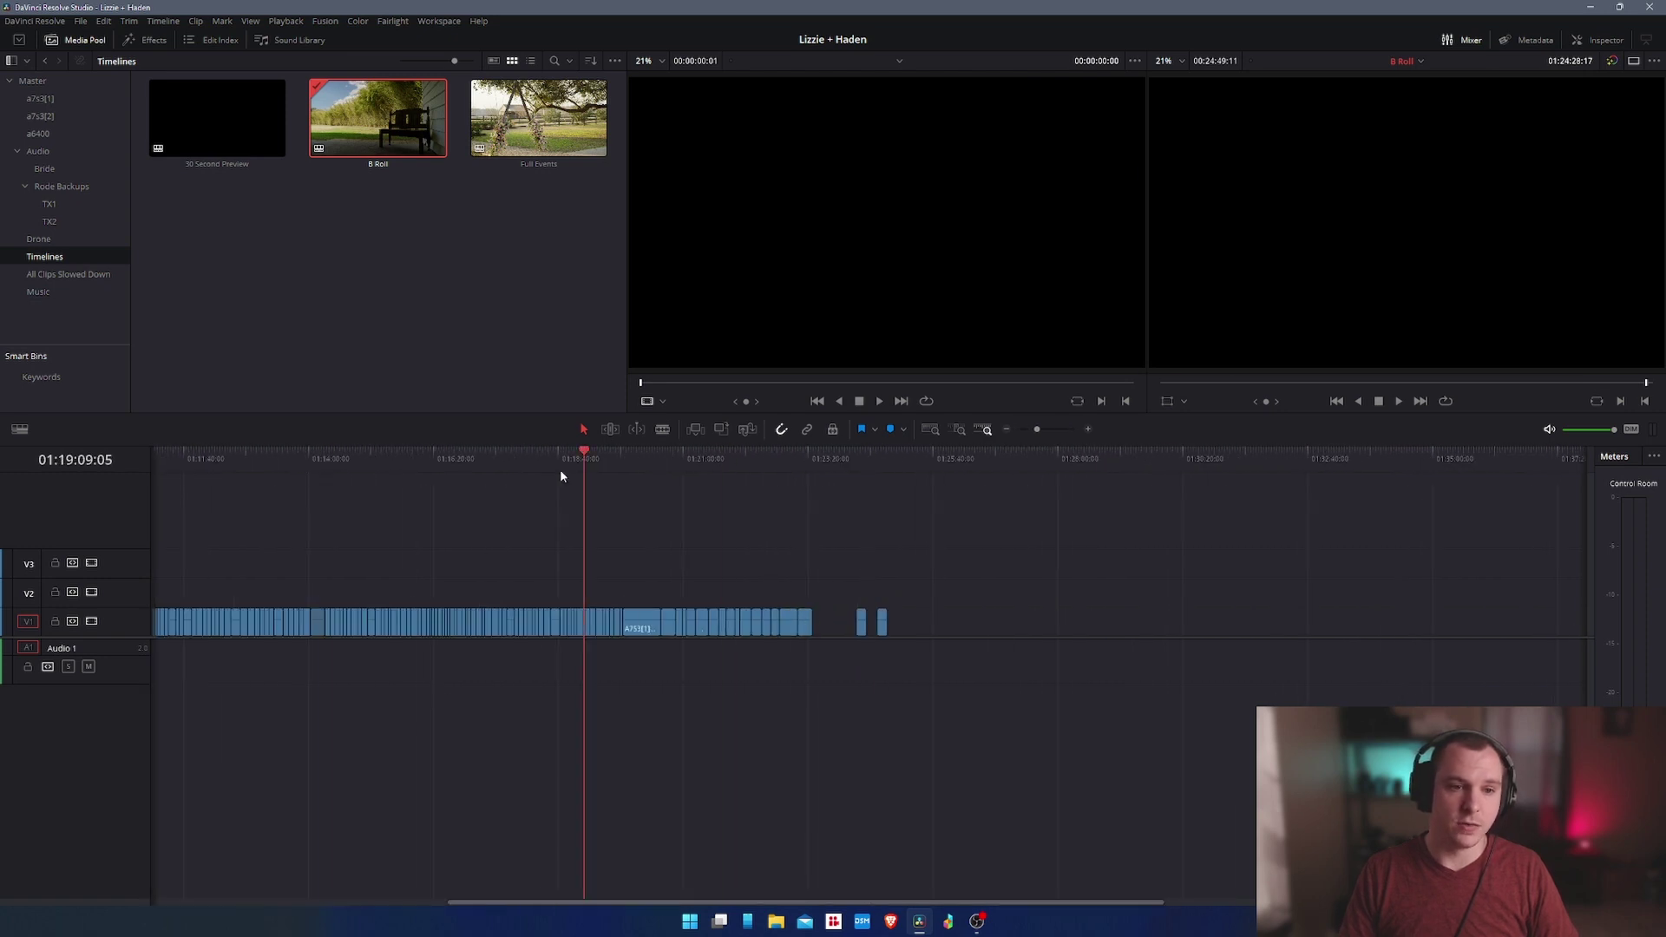
key("Home")
- Scrub through the wedding footage to the church shot, then back to the groomsmen under the oak
scroll(138, 523, "up", 2)
scroll(375, 564, "down", 1)
left_click_drag(206, 466, 711, 580)
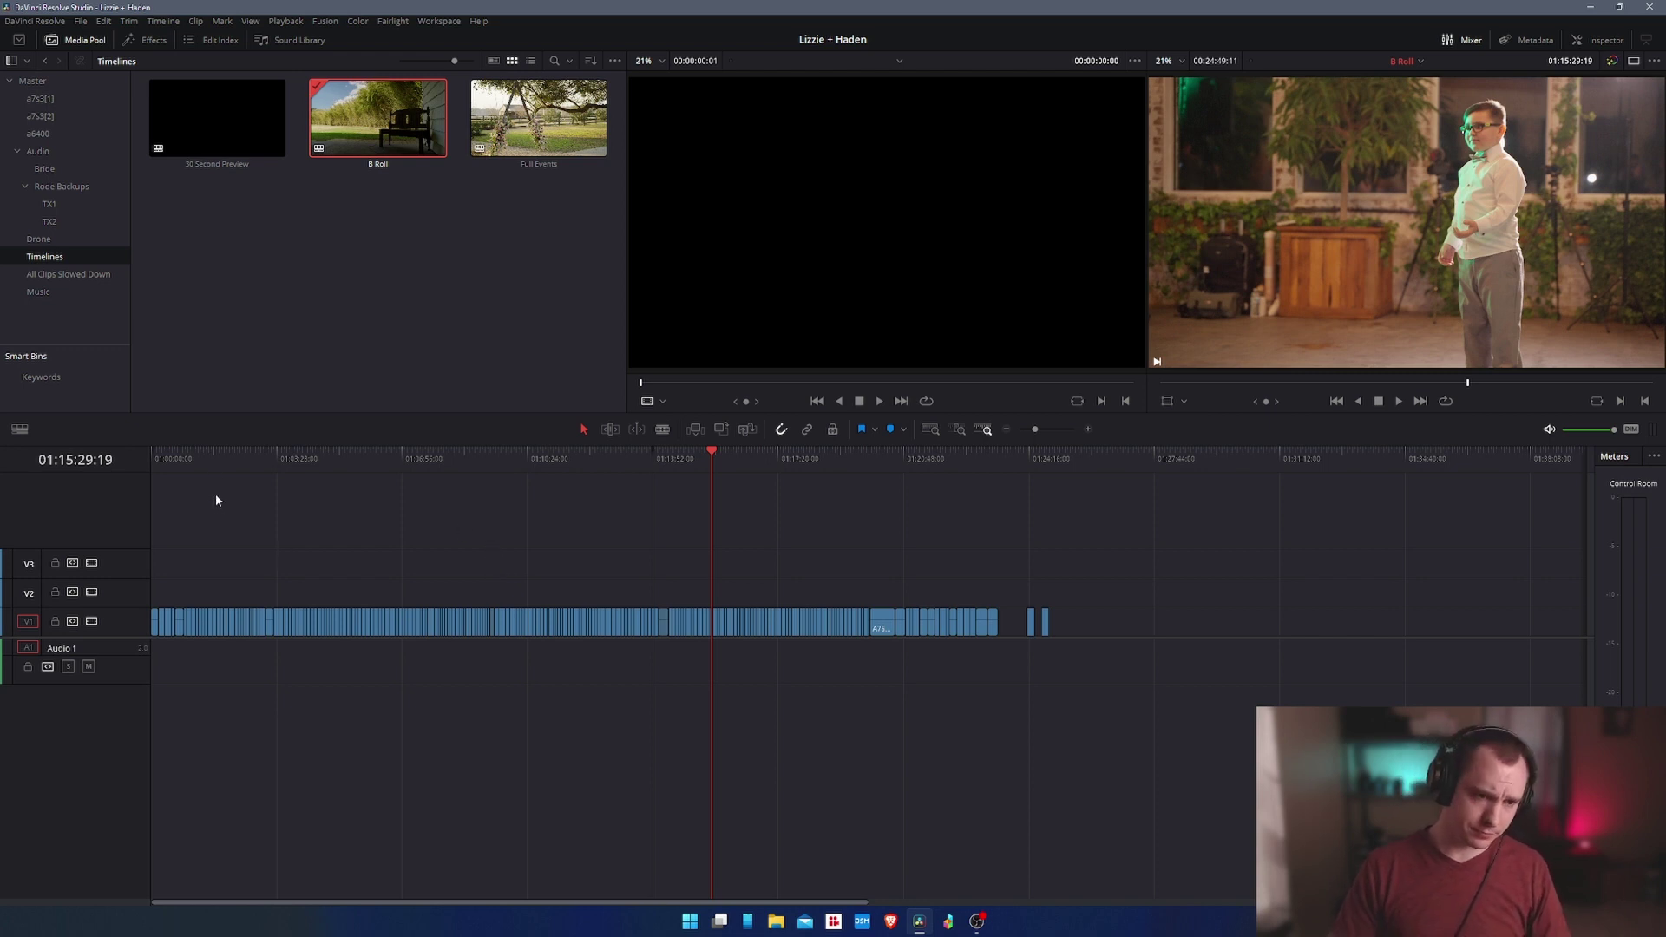
left_click_drag(208, 460, 367, 451)
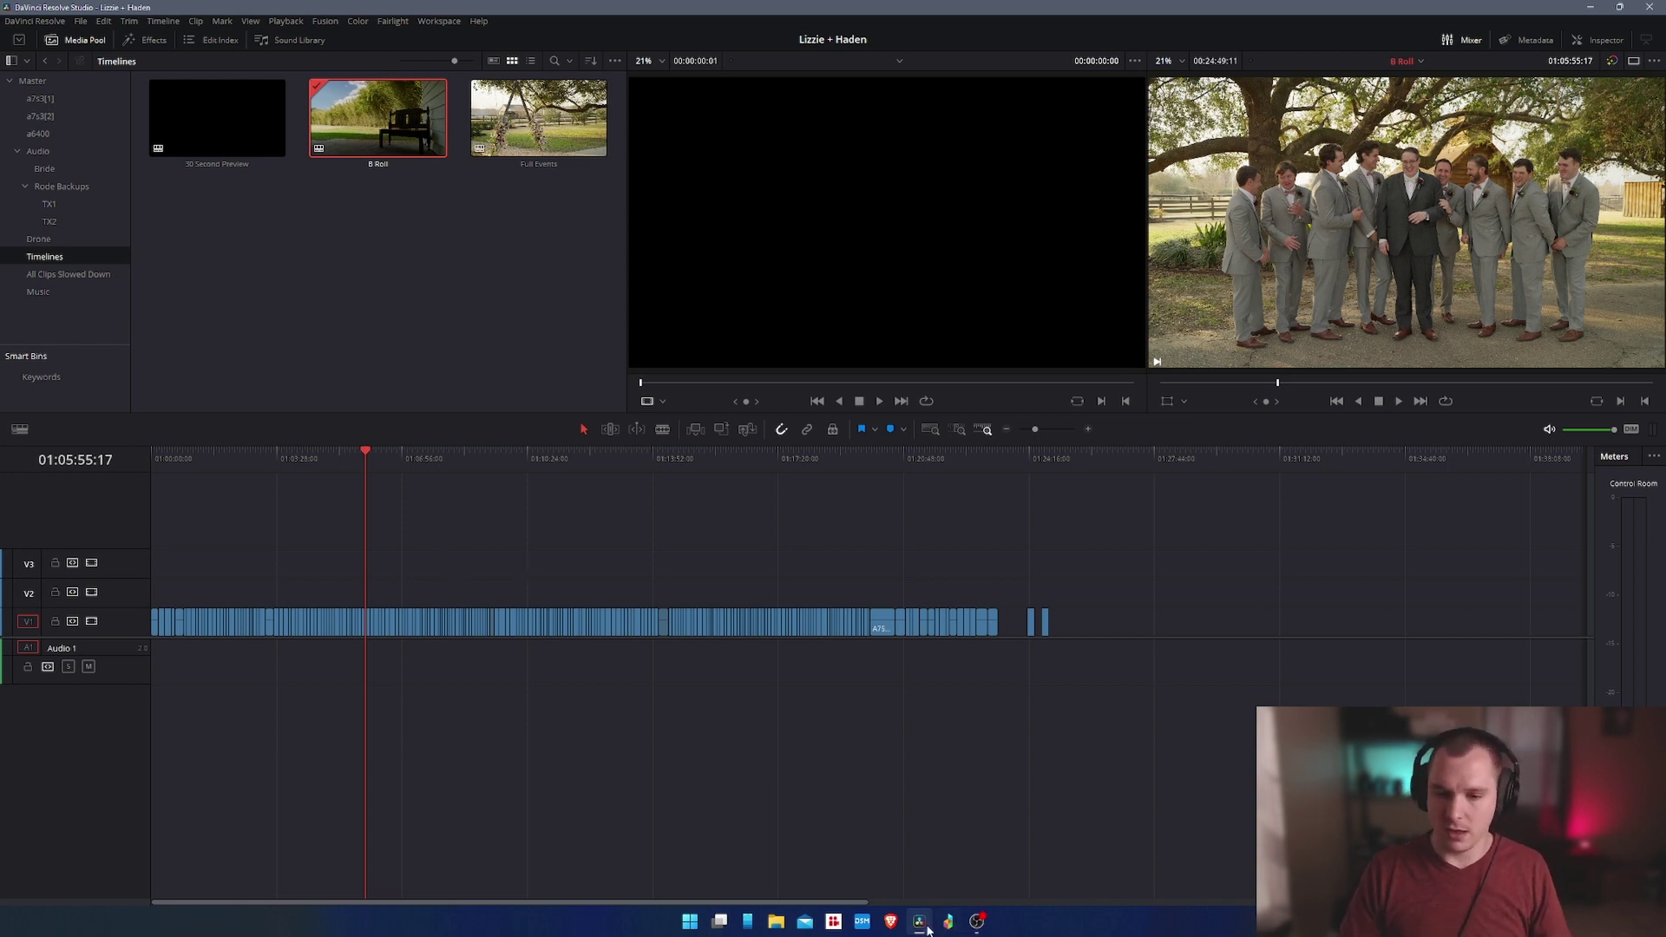
- Bring the OBS Studio window to the front from the Windows taskbar
left_click(980, 924)
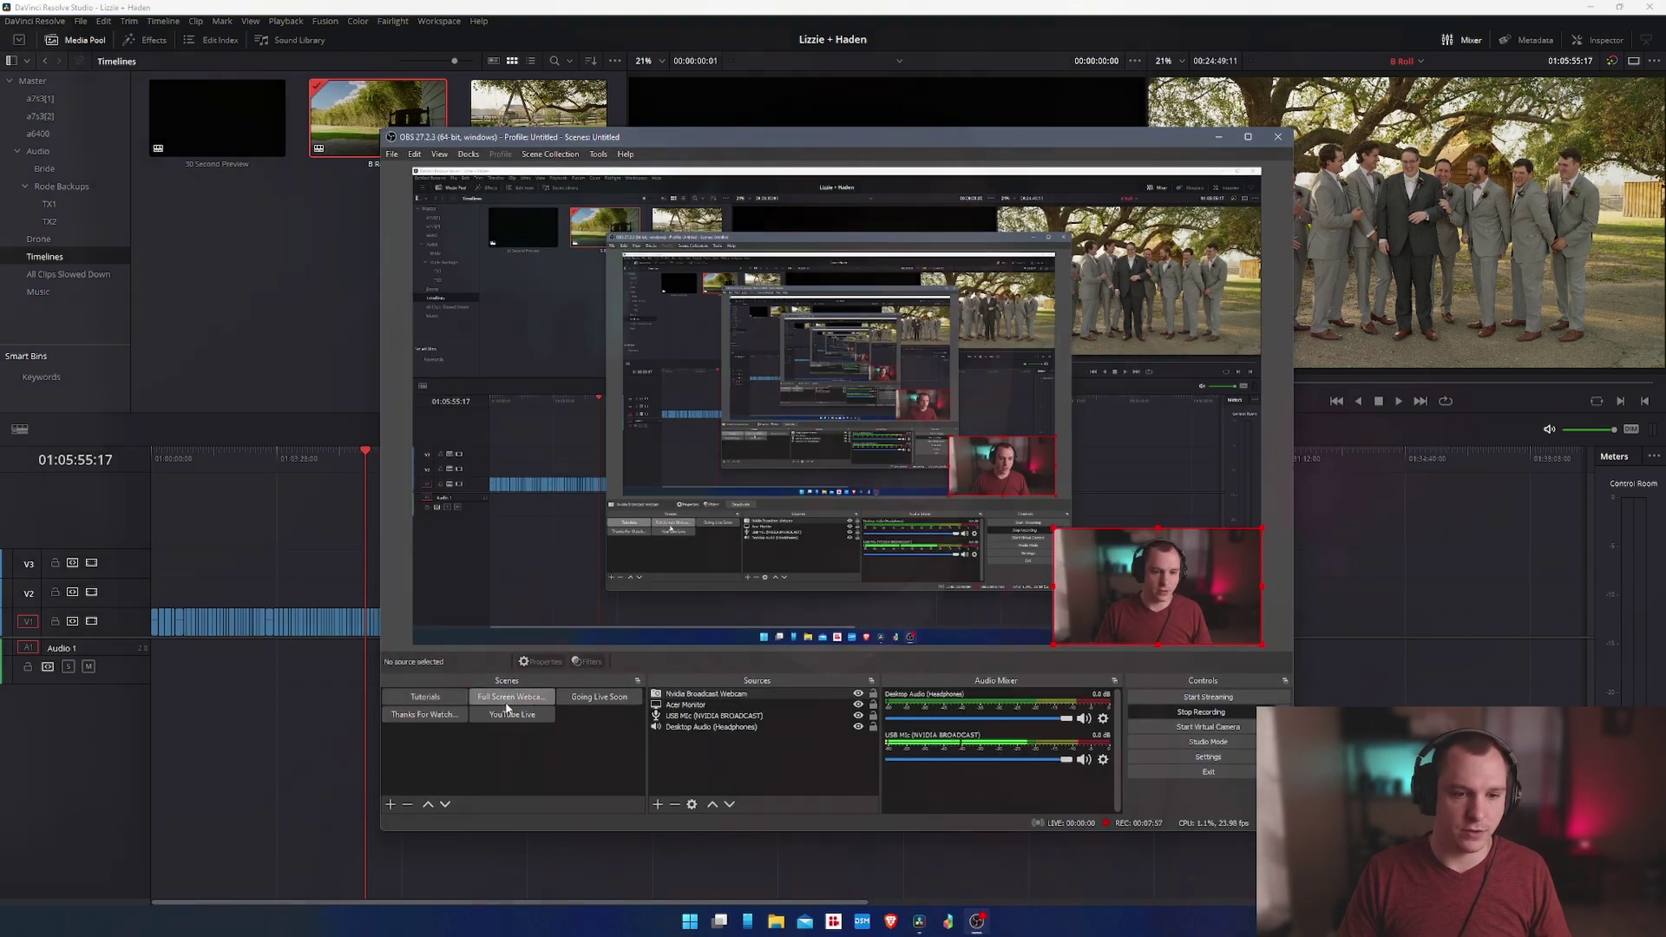